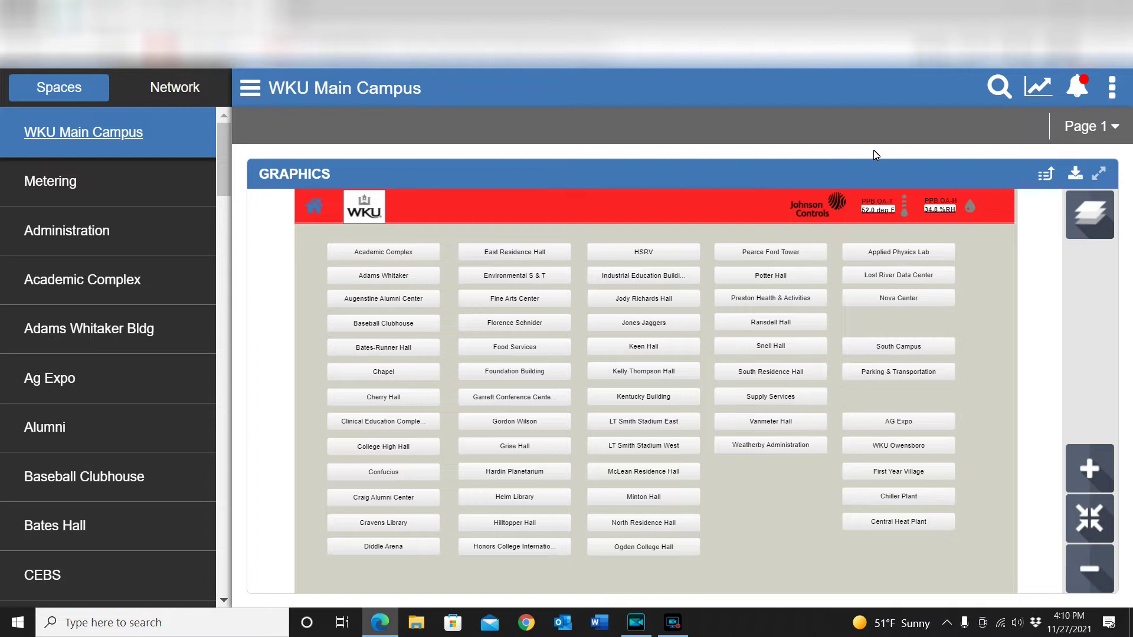
Open Advanced Search & Reporting and add the Metering space to the Space & Equipment filter.
{"action": "left_click", "coordinate": [1110, 93]}
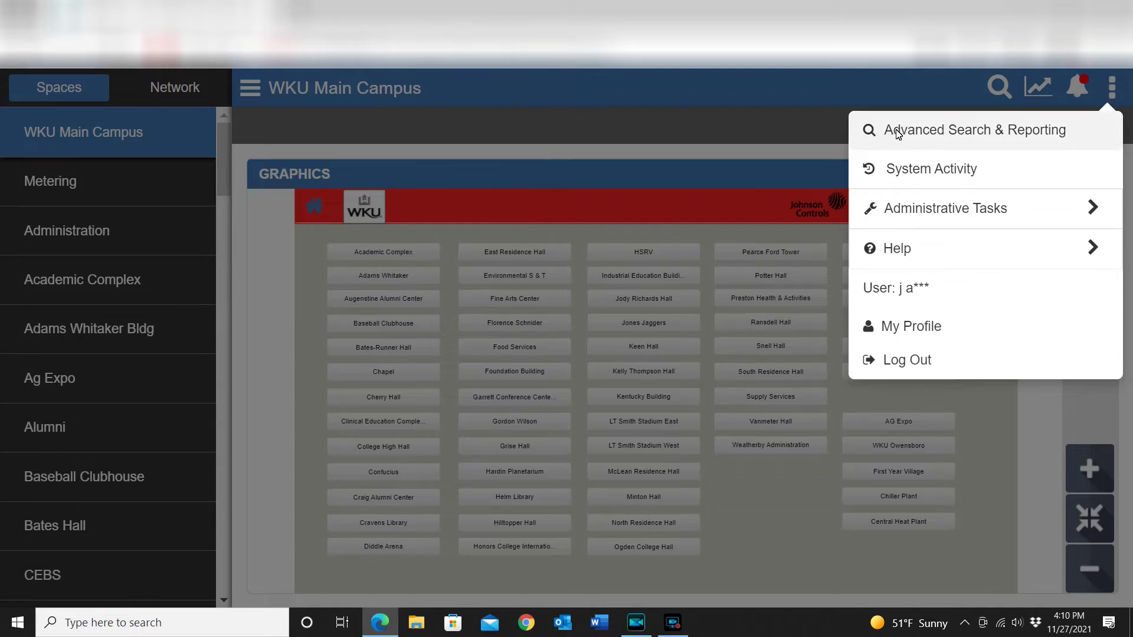
{"action": "left_click", "coordinate": [957, 130]}
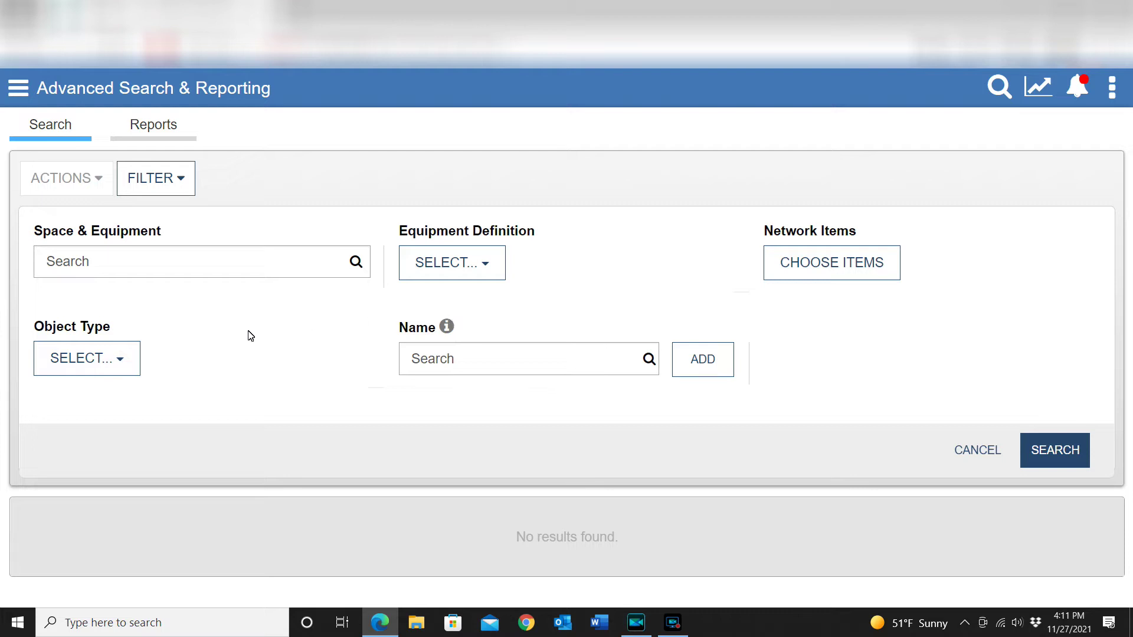
{"action": "left_click", "coordinate": [157, 272]}
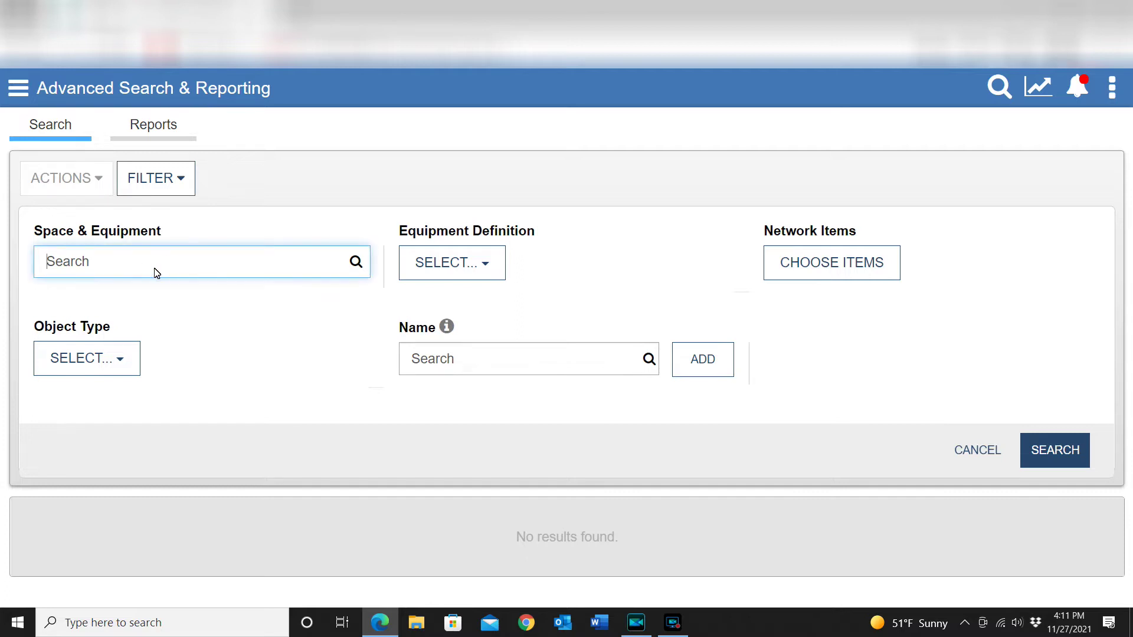
{"action": "type", "text": "met"}
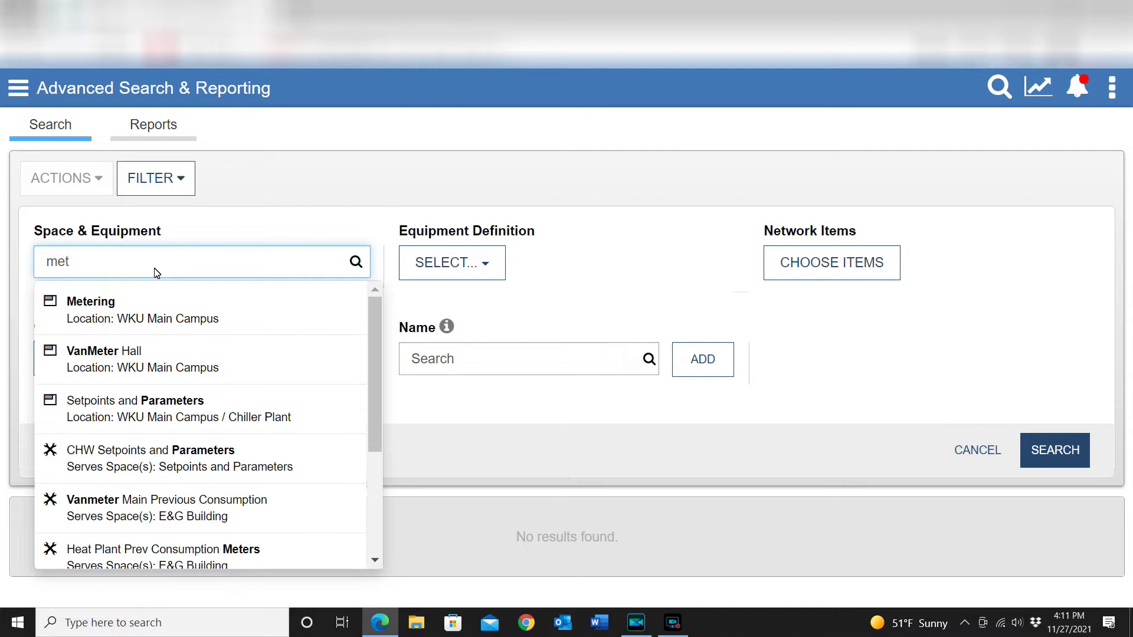
{"action": "left_click", "coordinate": [86, 302]}
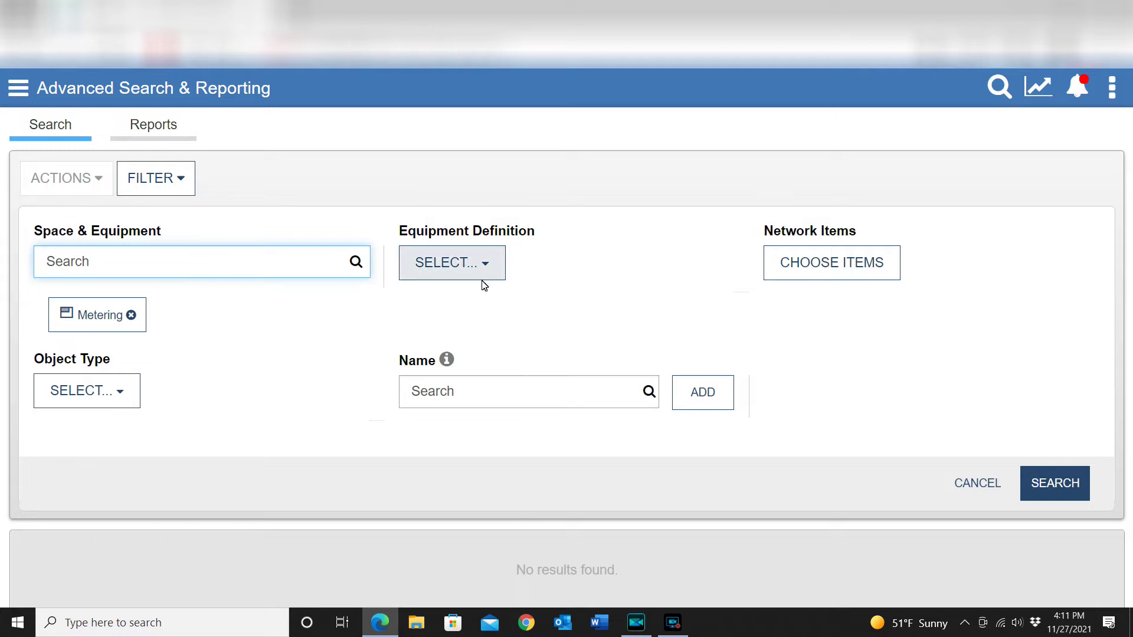
{"action": "left_click", "coordinate": [494, 261]}
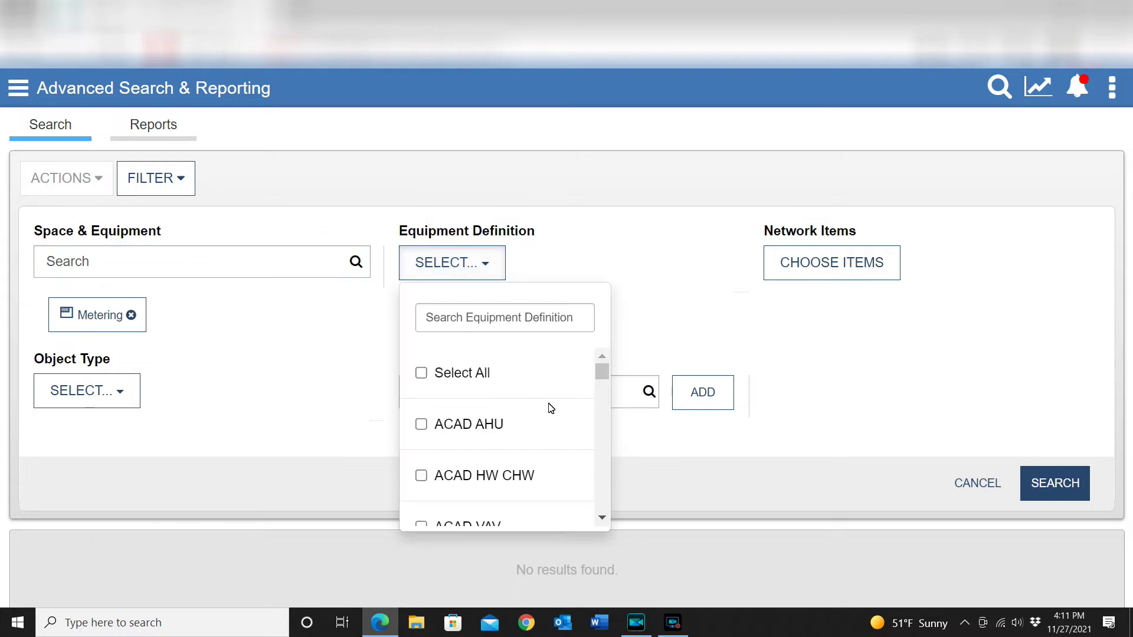
{"action": "scroll", "coordinate": [548, 407], "scroll_direction": "down", "scroll_amount": 8}
{"action": "scroll", "coordinate": [540, 405], "scroll_direction": "down", "scroll_amount": 2}
{"action": "scroll", "coordinate": [536, 406], "scroll_direction": "up", "scroll_amount": 10}
{"action": "scroll", "coordinate": [540, 407], "scroll_direction": "down", "scroll_amount": 1}
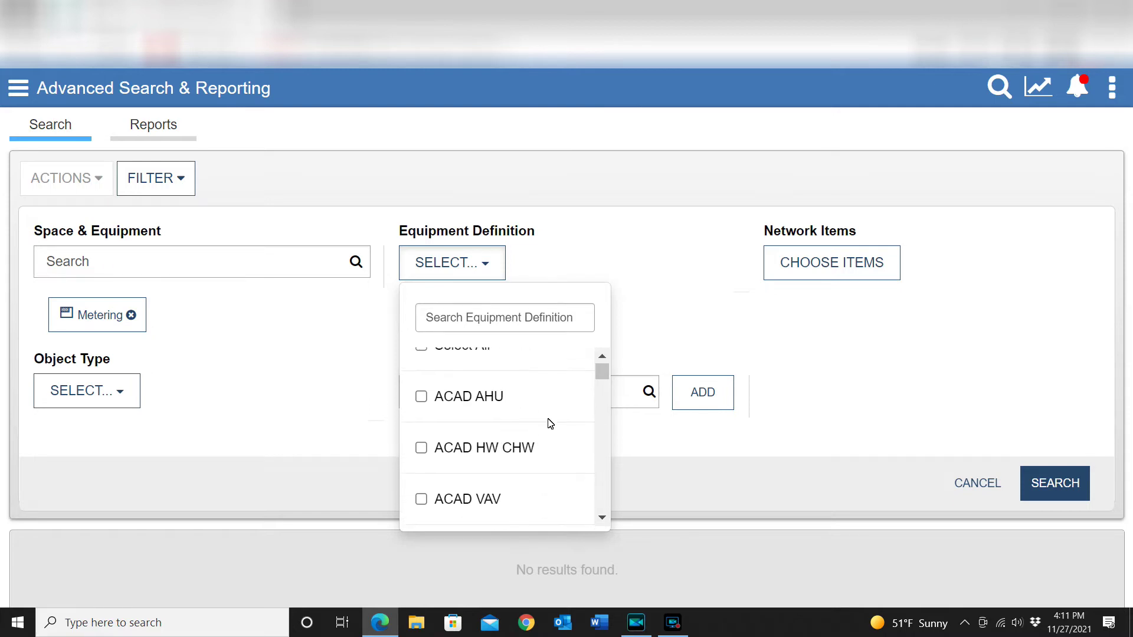
{"action": "left_click", "coordinate": [617, 237]}
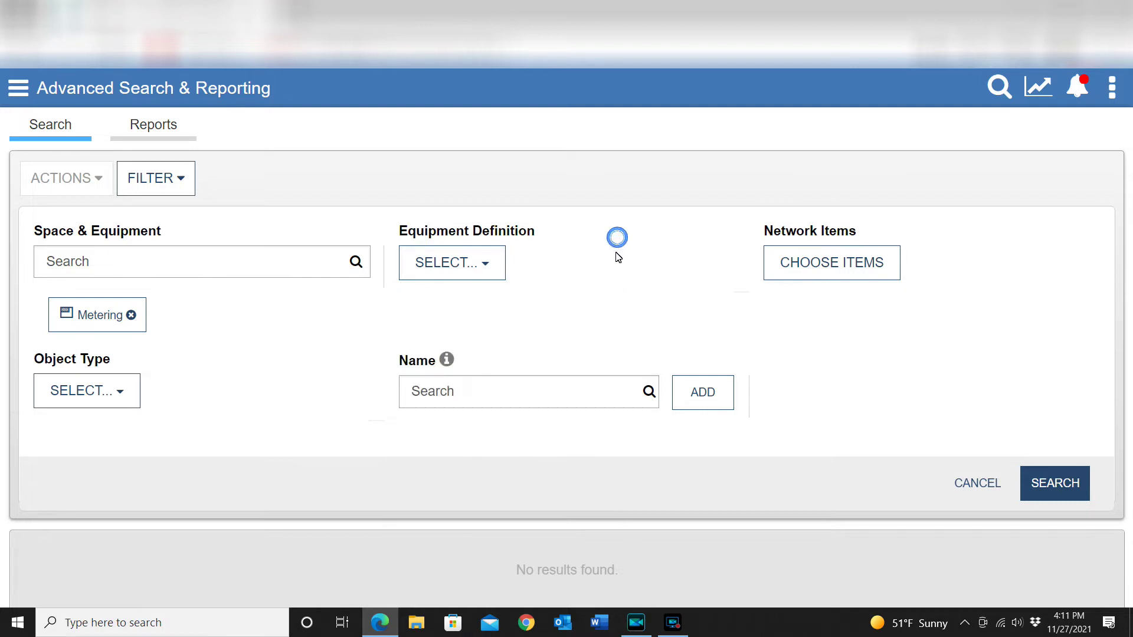
Set the Equipment Definition filter to Onicon BTU Meters and remove Metering from the Space & Equipment filter.
{"action": "left_click", "coordinate": [488, 259]}
{"action": "scroll", "coordinate": [489, 384], "scroll_direction": "down", "scroll_amount": 8}
{"action": "scroll", "coordinate": [502, 407], "scroll_direction": "down", "scroll_amount": 15}
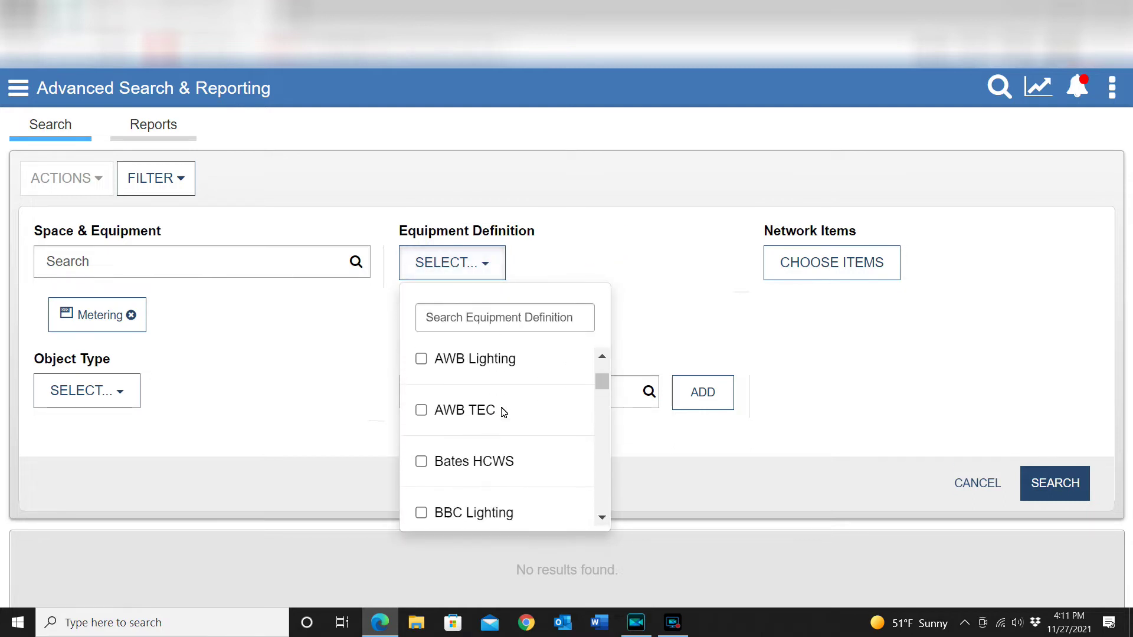
{"action": "scroll", "coordinate": [506, 432], "scroll_direction": "down", "scroll_amount": 3}
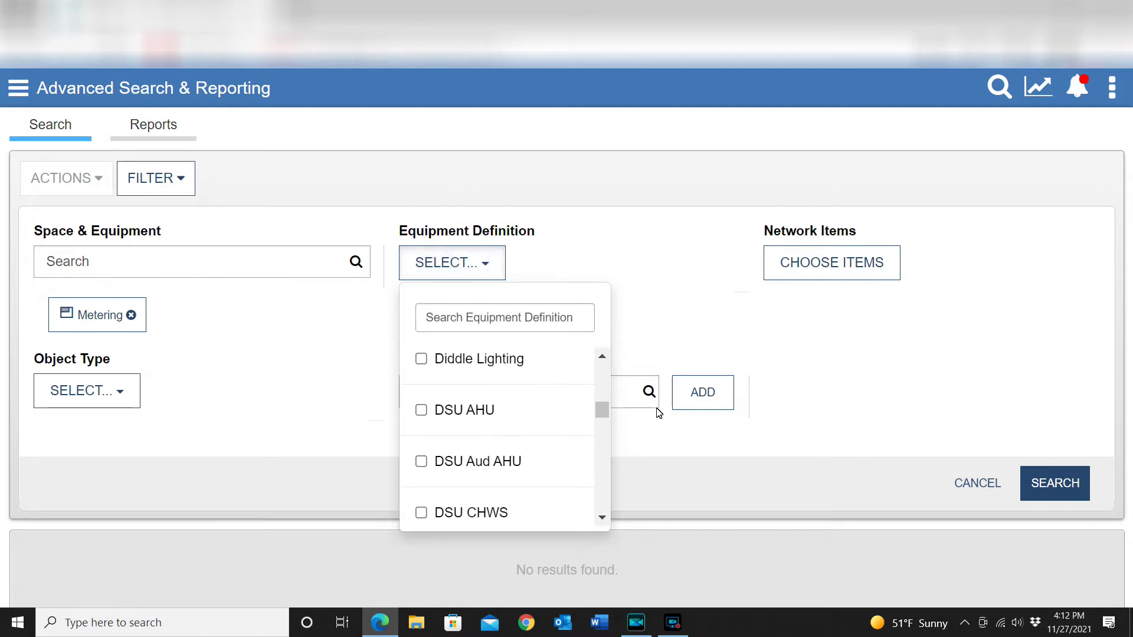
{"action": "left_click_drag", "start_coordinate": [600, 409], "coordinate": [609, 481]}
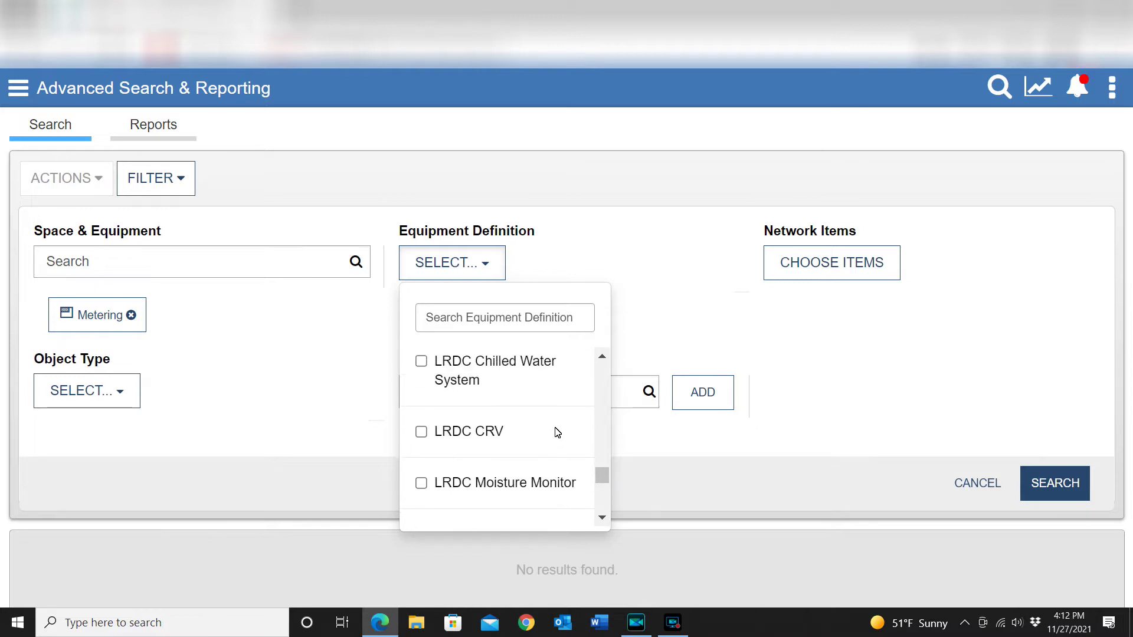
{"action": "scroll", "coordinate": [557, 433], "scroll_direction": "up", "scroll_amount": 3}
{"action": "scroll", "coordinate": [554, 432], "scroll_direction": "up", "scroll_amount": 3}
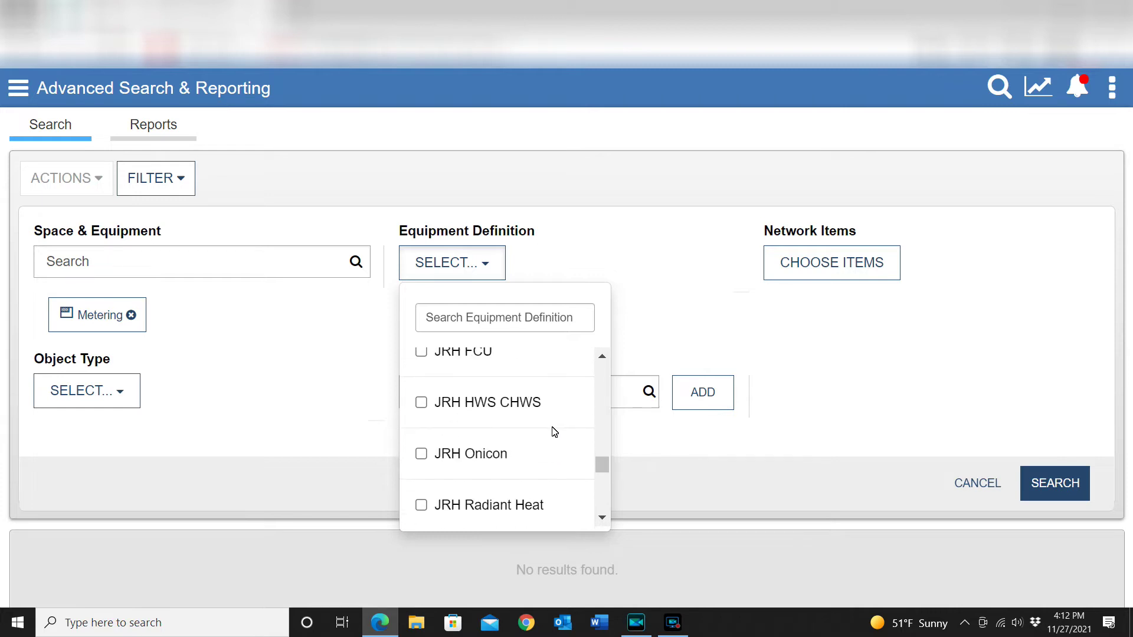
{"action": "scroll", "coordinate": [554, 431], "scroll_direction": "up", "scroll_amount": 2}
{"action": "scroll", "coordinate": [549, 431], "scroll_direction": "down", "scroll_amount": 15}
{"action": "scroll", "coordinate": [547, 430], "scroll_direction": "down", "scroll_amount": 10}
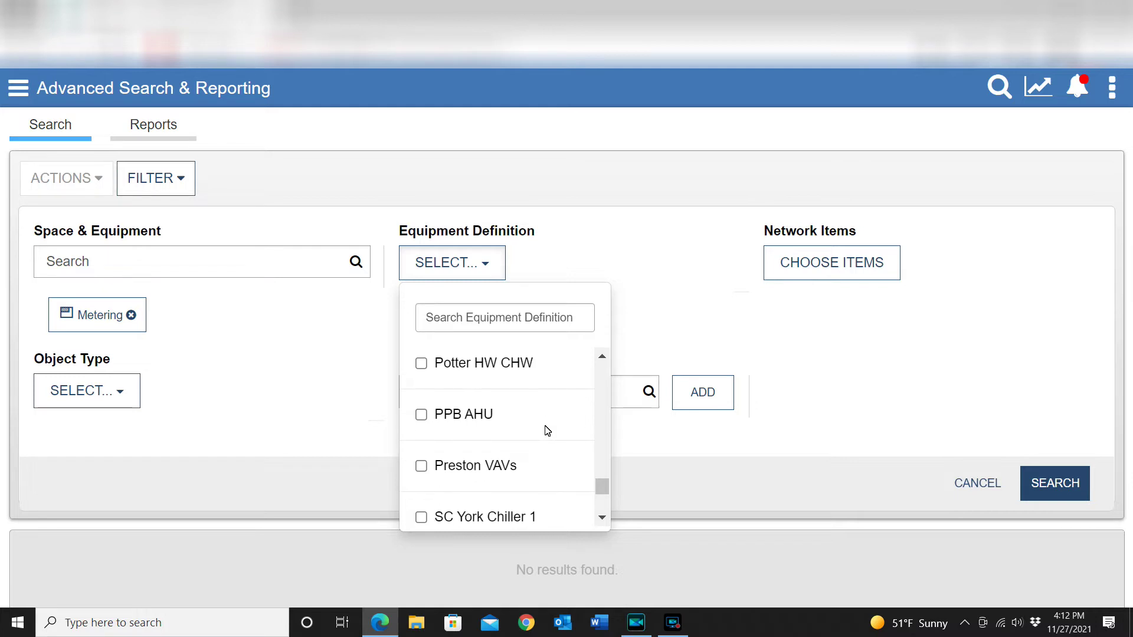
{"action": "scroll", "coordinate": [548, 431], "scroll_direction": "down", "scroll_amount": 3}
{"action": "scroll", "coordinate": [547, 431], "scroll_direction": "up", "scroll_amount": 6}
{"action": "scroll", "coordinate": [547, 432], "scroll_direction": "up", "scroll_amount": 3}
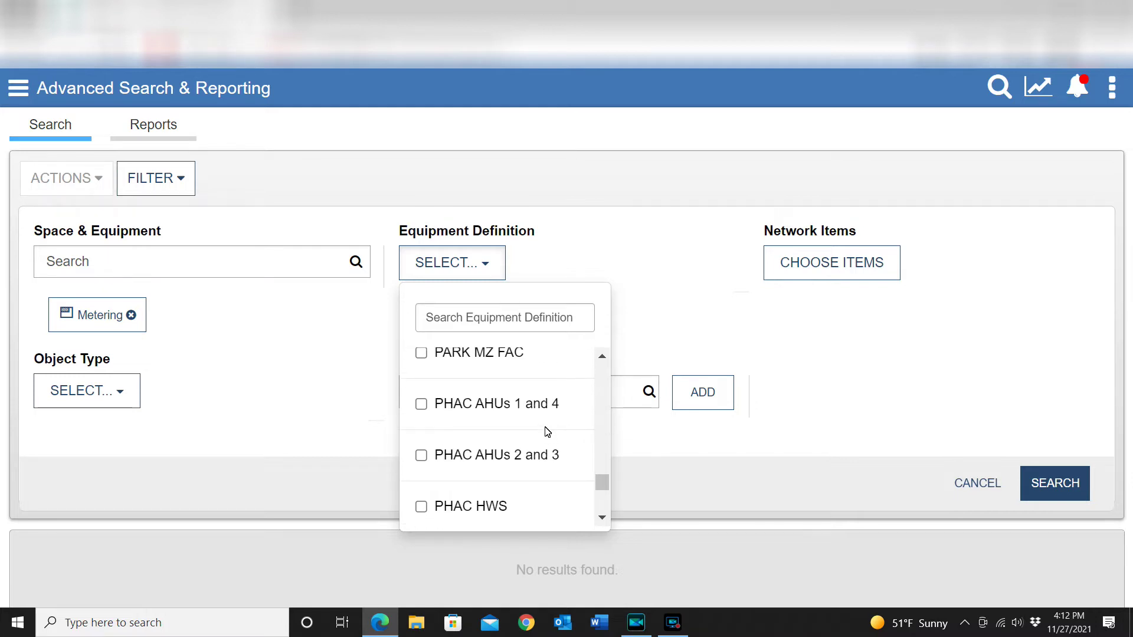
{"action": "scroll", "coordinate": [549, 432], "scroll_direction": "down", "scroll_amount": 3}
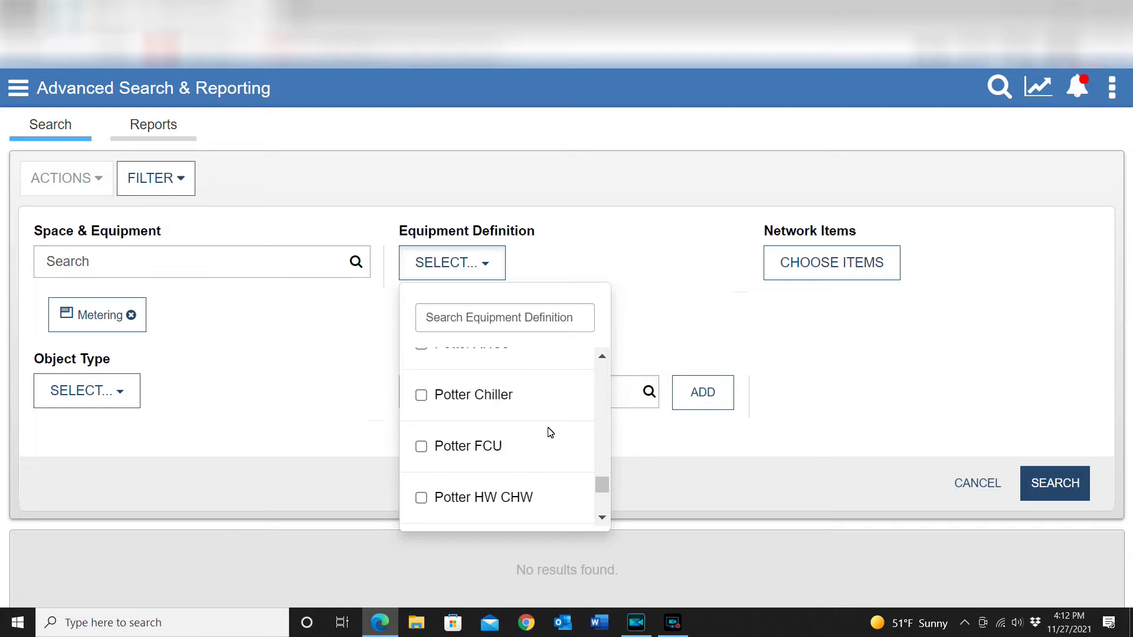
{"action": "scroll", "coordinate": [550, 432], "scroll_direction": "up", "scroll_amount": 5}
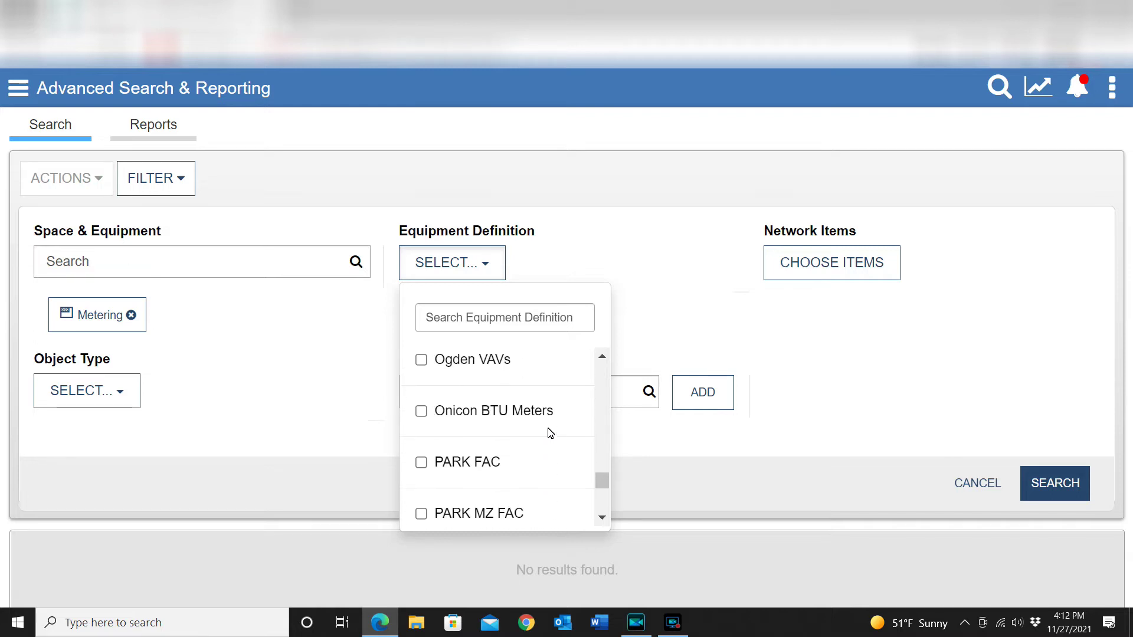
{"action": "left_click", "coordinate": [421, 412]}
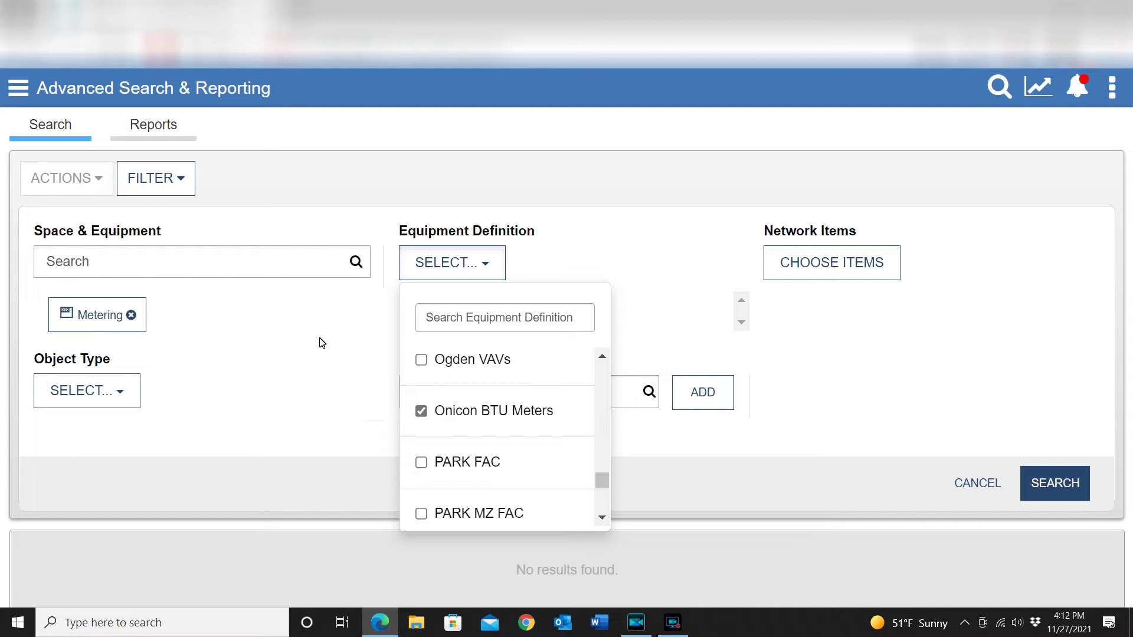
{"action": "left_click", "coordinate": [131, 316]}
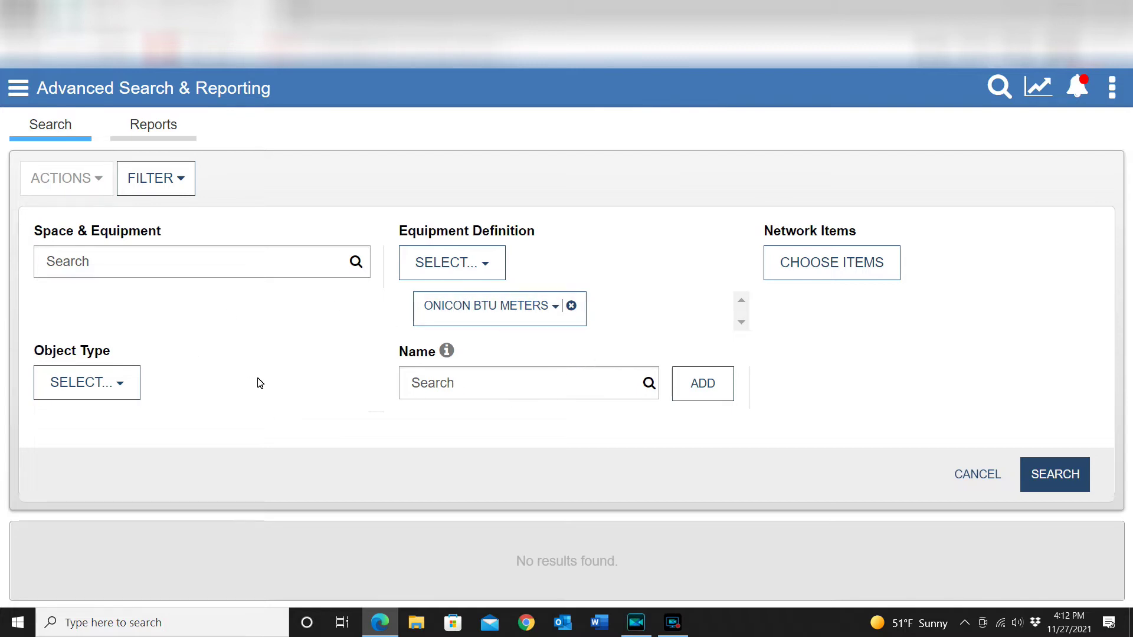
Set the Object Type filter to AV - Analog Value.
{"action": "left_click", "coordinate": [127, 390]}
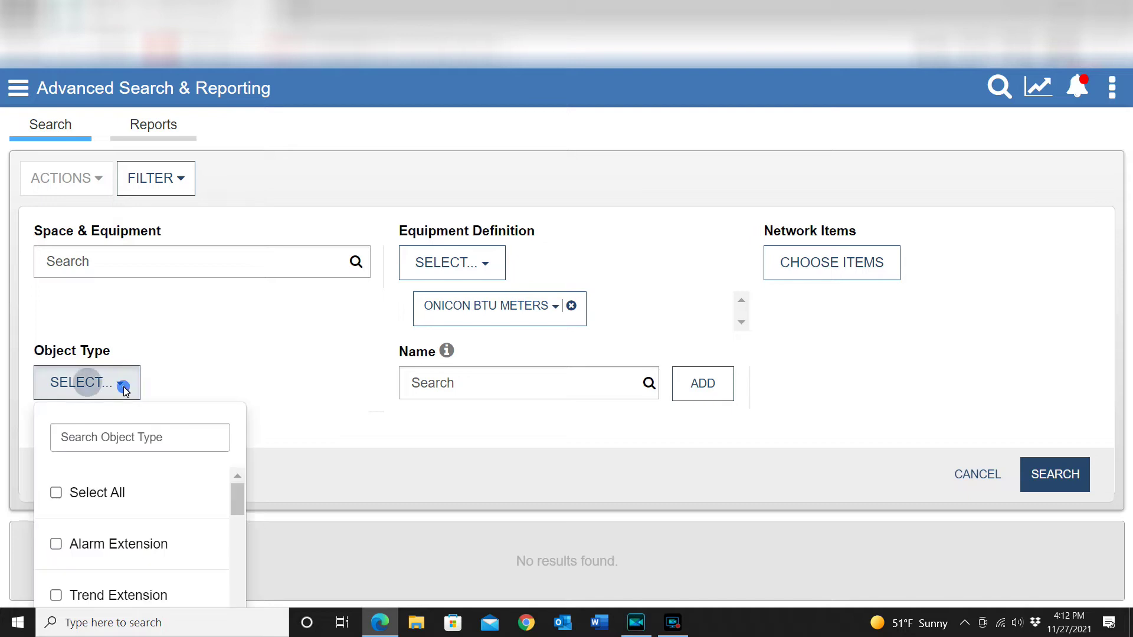
{"action": "scroll", "coordinate": [189, 540], "scroll_direction": "down", "scroll_amount": 5}
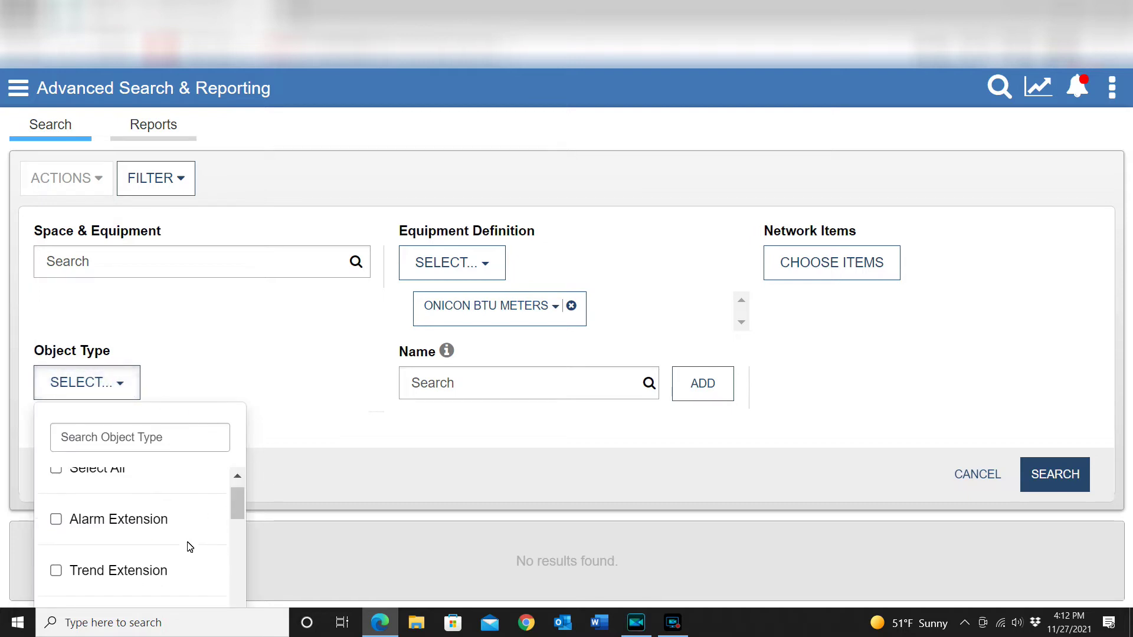
{"action": "scroll", "coordinate": [204, 529], "scroll_direction": "up", "scroll_amount": 5}
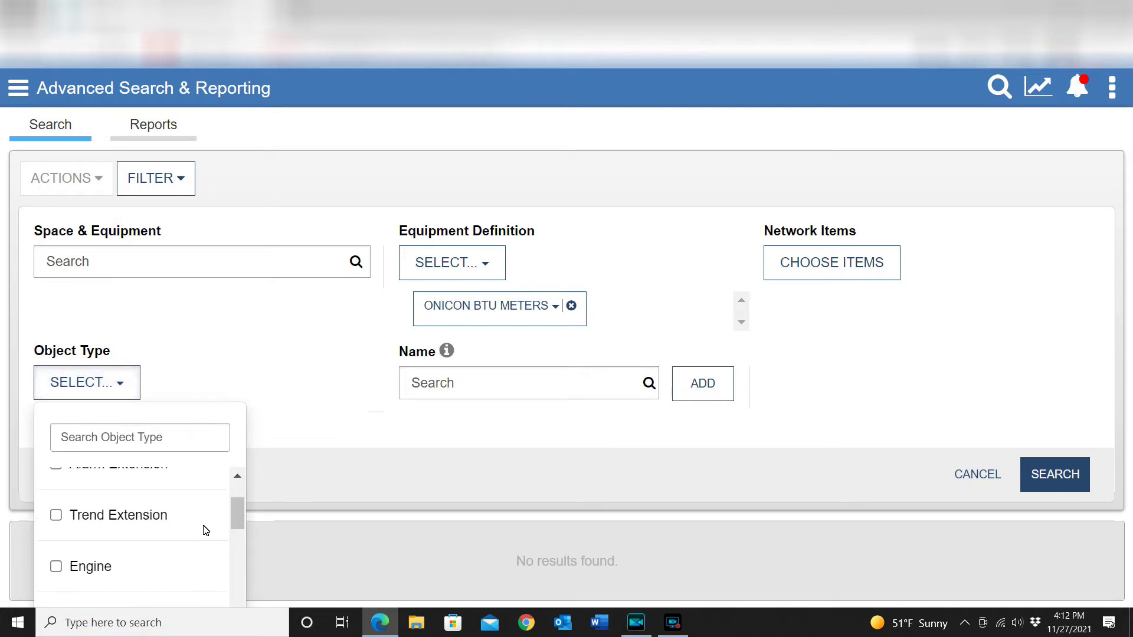
{"action": "scroll", "coordinate": [199, 518], "scroll_direction": "down", "scroll_amount": 6}
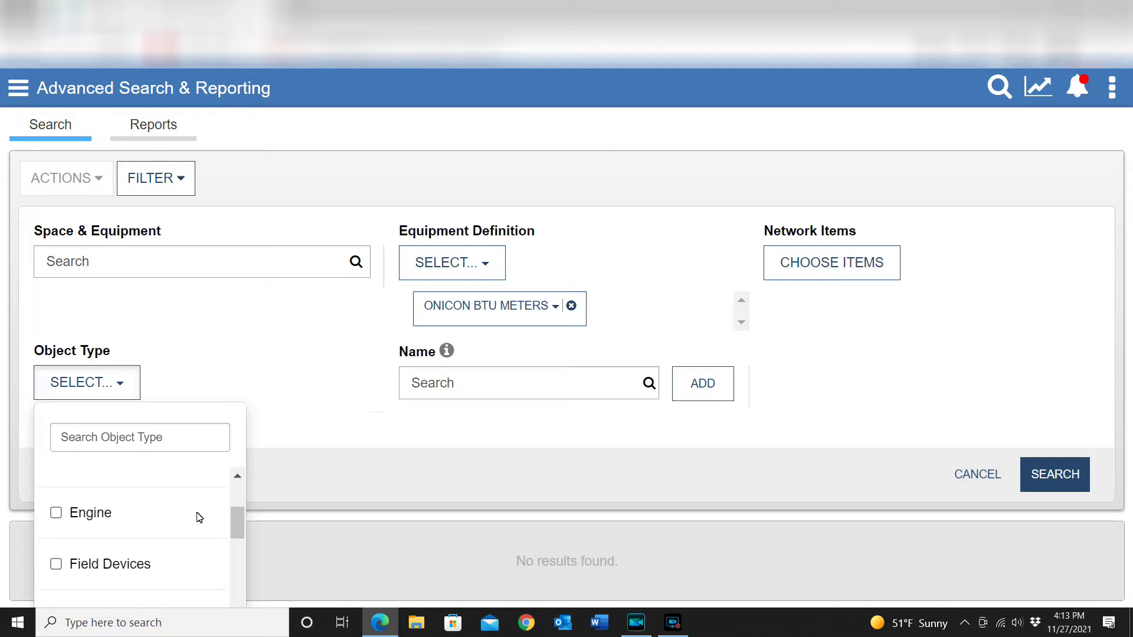
{"action": "scroll", "coordinate": [194, 526], "scroll_direction": "down", "scroll_amount": 1}
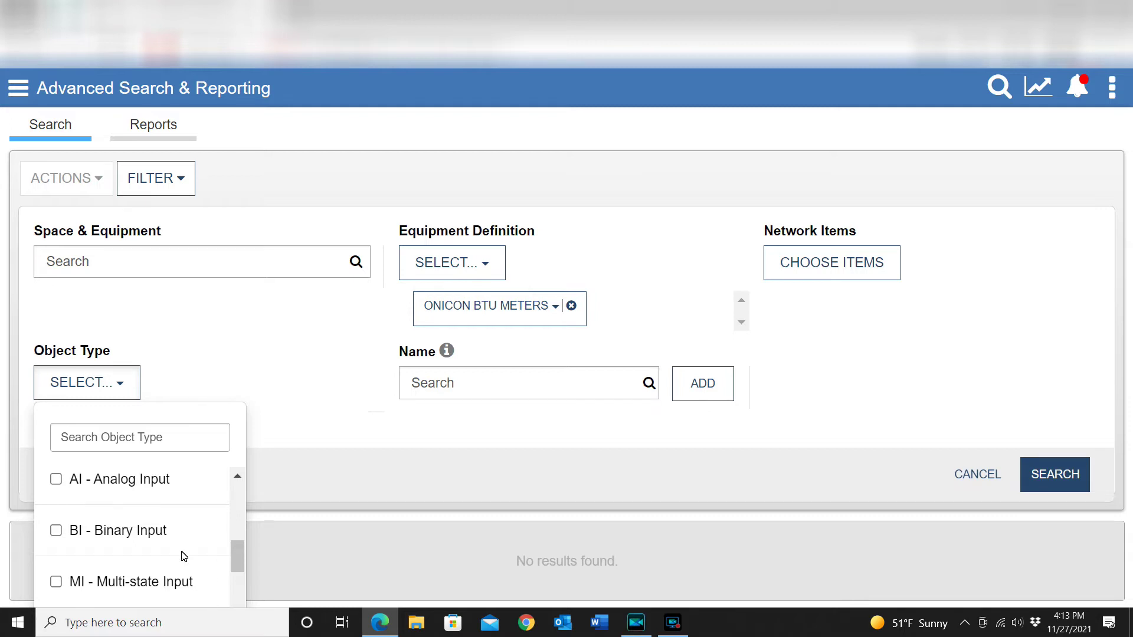
{"action": "scroll", "coordinate": [180, 549], "scroll_direction": "down", "scroll_amount": 1}
{"action": "scroll", "coordinate": [166, 540], "scroll_direction": "down", "scroll_amount": 5}
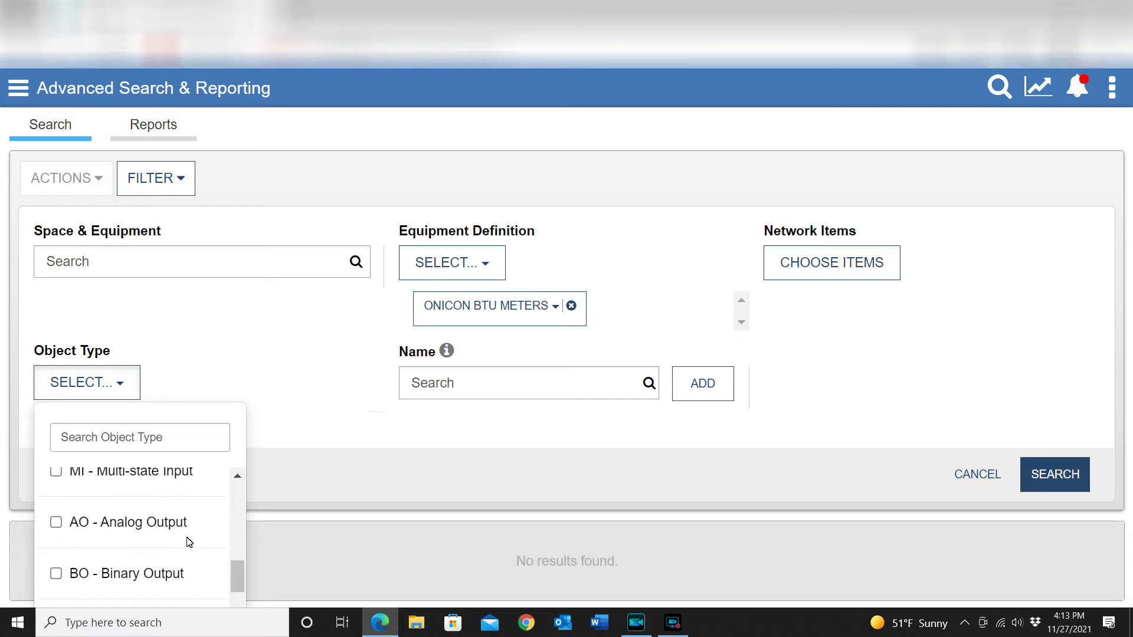
{"action": "scroll", "coordinate": [195, 534], "scroll_direction": "down", "scroll_amount": 1}
{"action": "scroll", "coordinate": [166, 548], "scroll_direction": "up", "scroll_amount": 1}
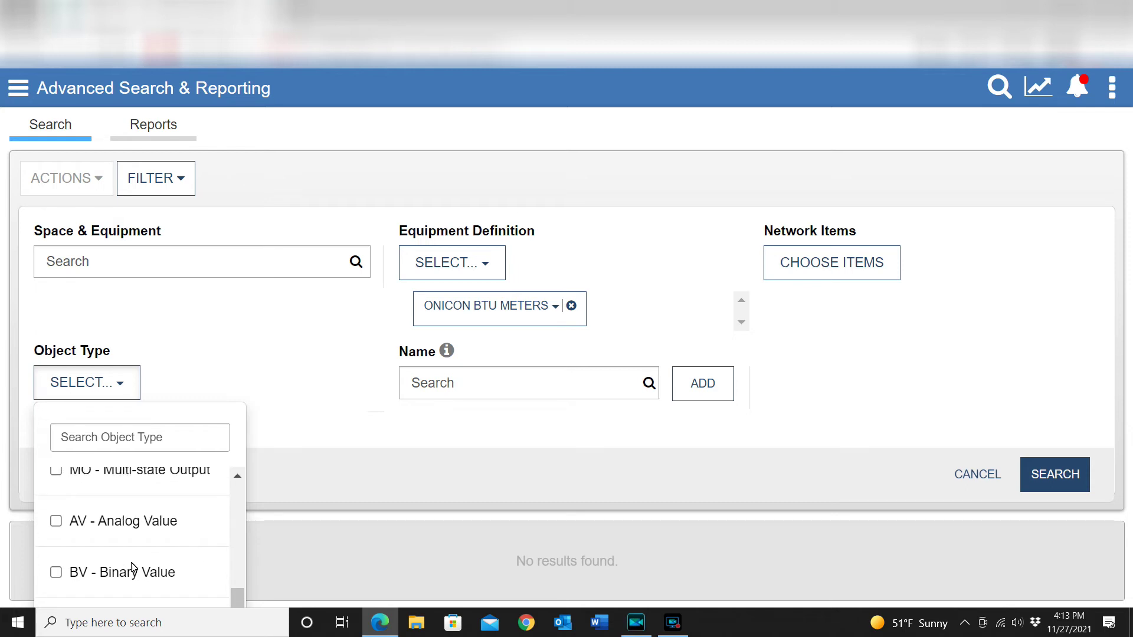
{"action": "left_click", "coordinate": [56, 525]}
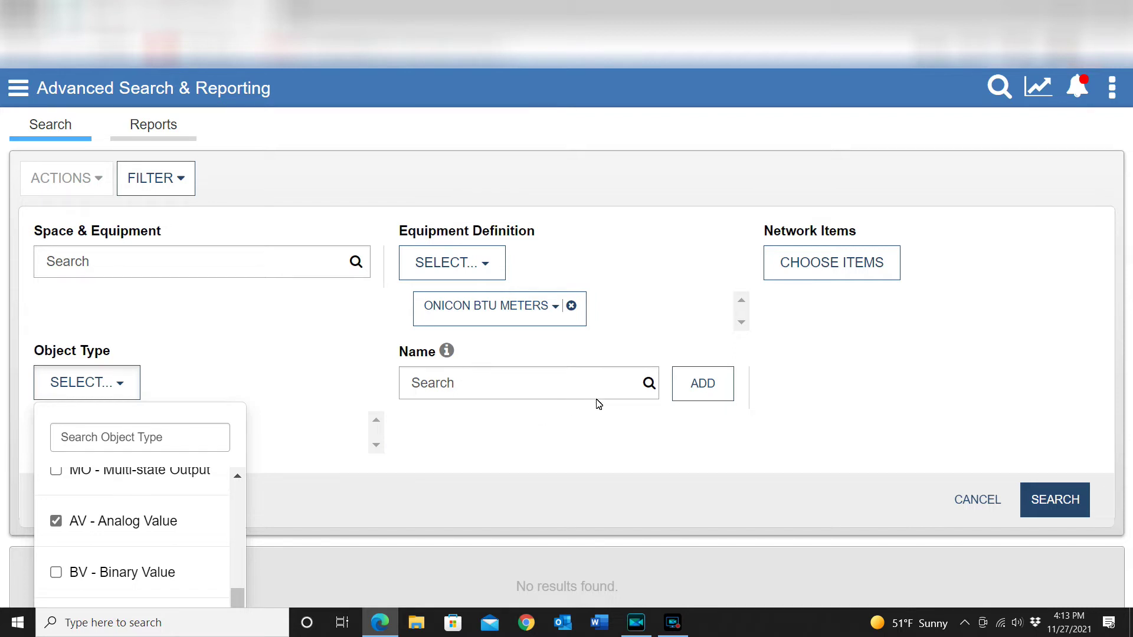
{"action": "left_click", "coordinate": [595, 434]}
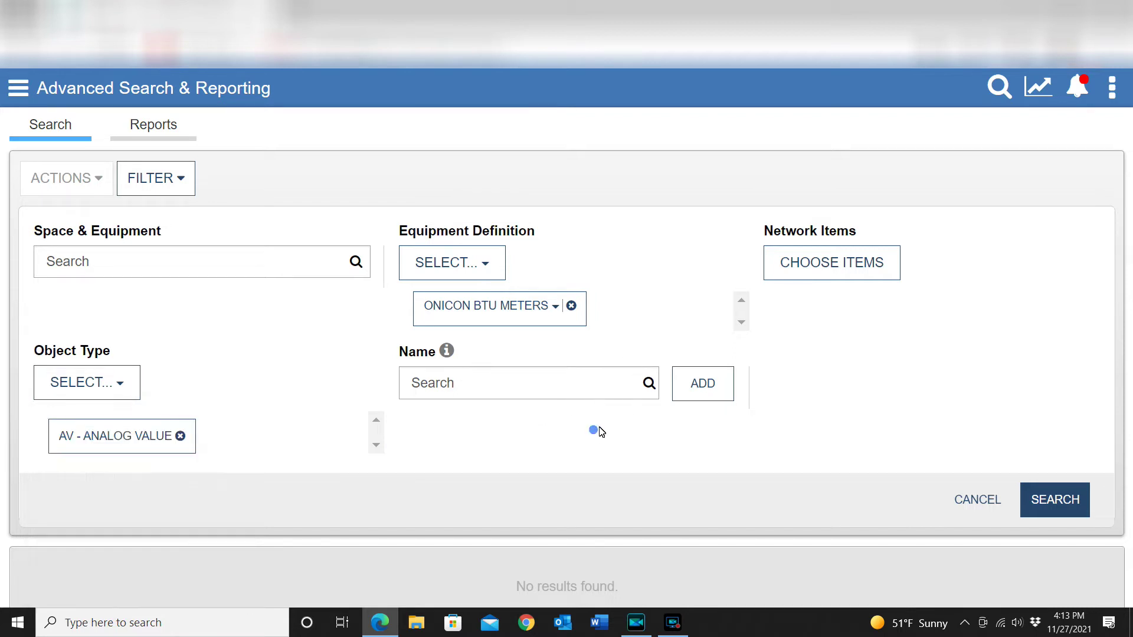
{"action": "left_click", "coordinate": [868, 264]}
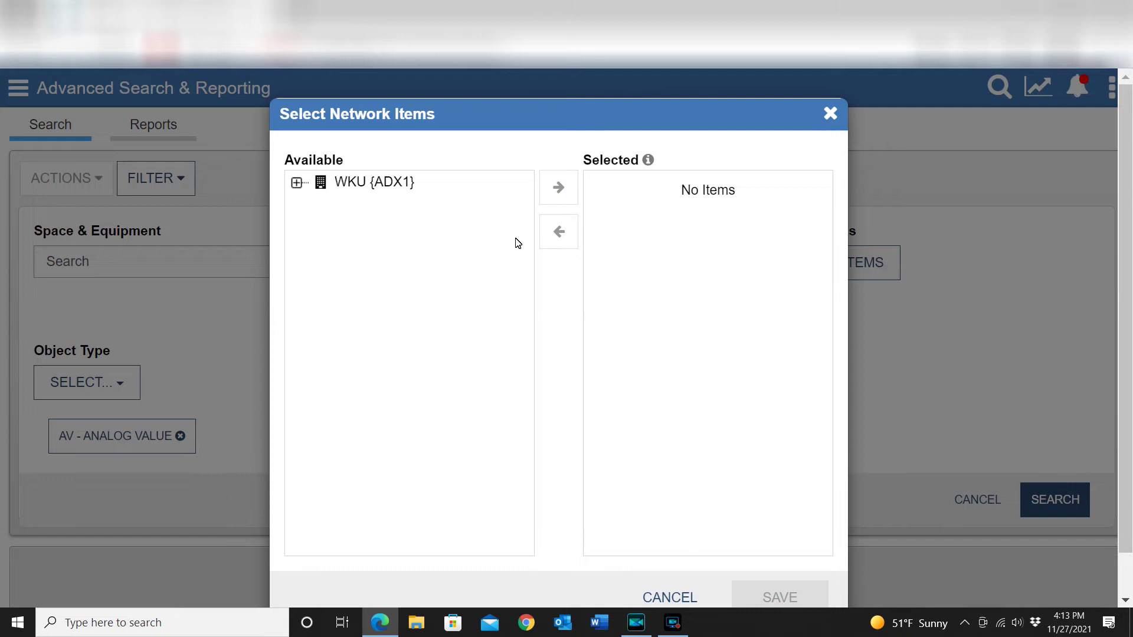
{"action": "double_click", "coordinate": [282, 188]}
{"action": "left_click", "coordinate": [296, 183]}
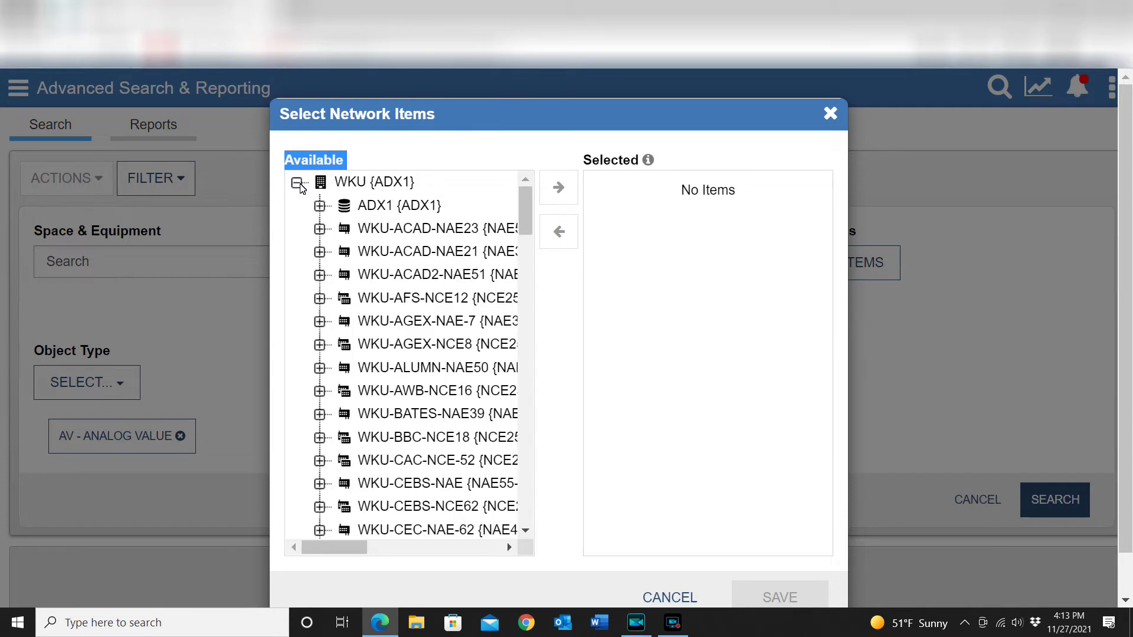
{"action": "scroll", "coordinate": [384, 366], "scroll_direction": "down", "scroll_amount": 2}
{"action": "scroll", "coordinate": [386, 387], "scroll_direction": "down", "scroll_amount": 1}
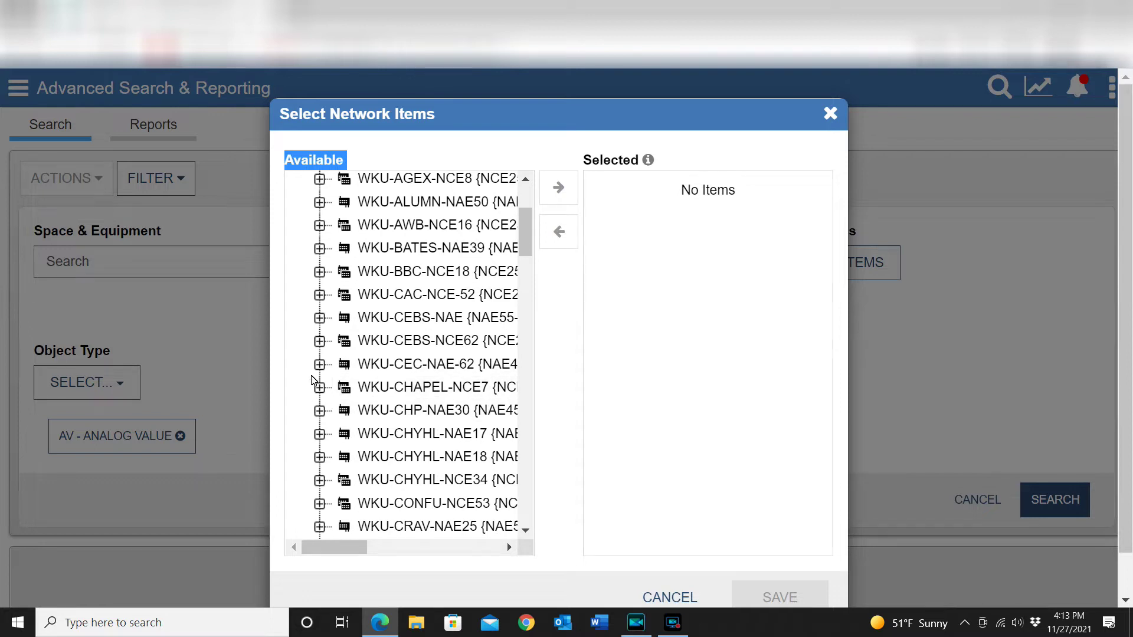
{"action": "left_click", "coordinate": [322, 387]}
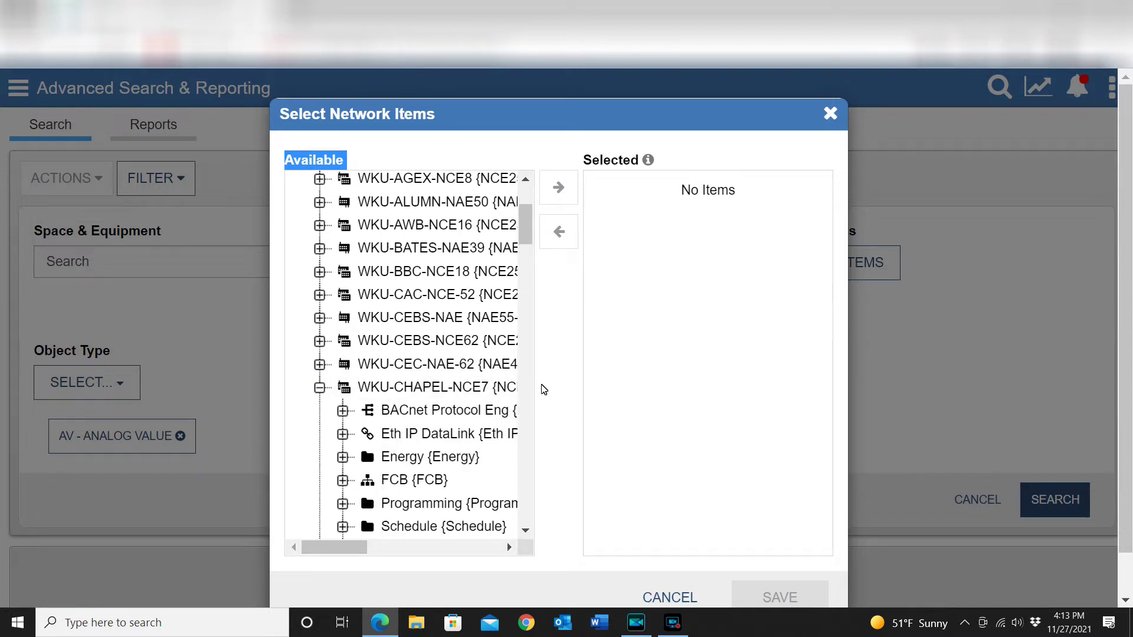
{"action": "left_click", "coordinate": [343, 480]}
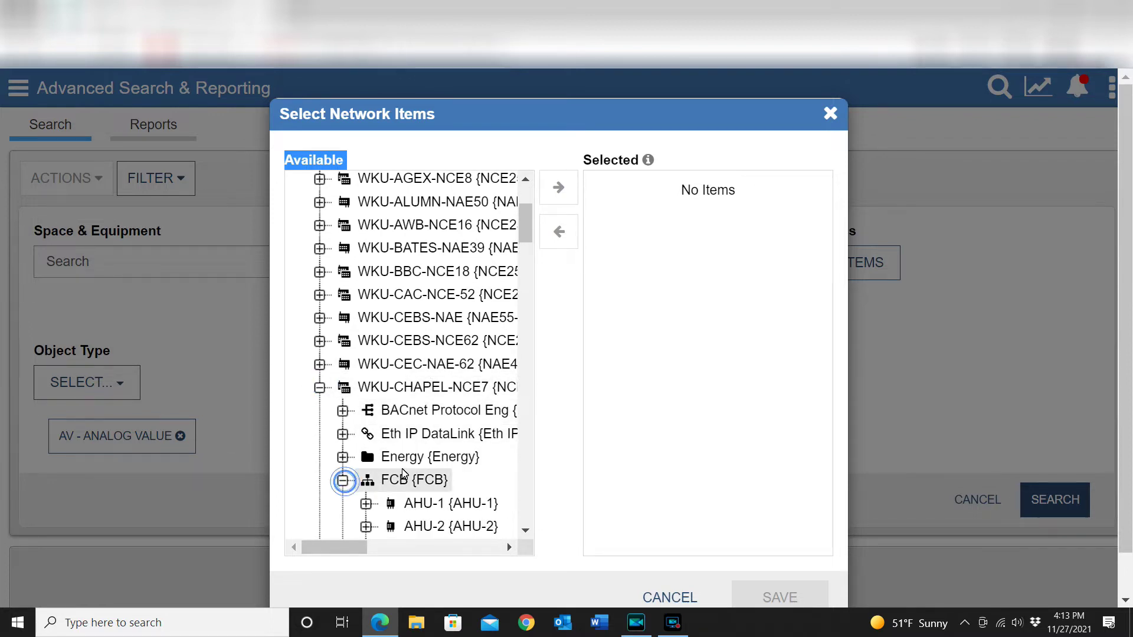
{"action": "scroll", "coordinate": [396, 378], "scroll_direction": "down", "scroll_amount": 3}
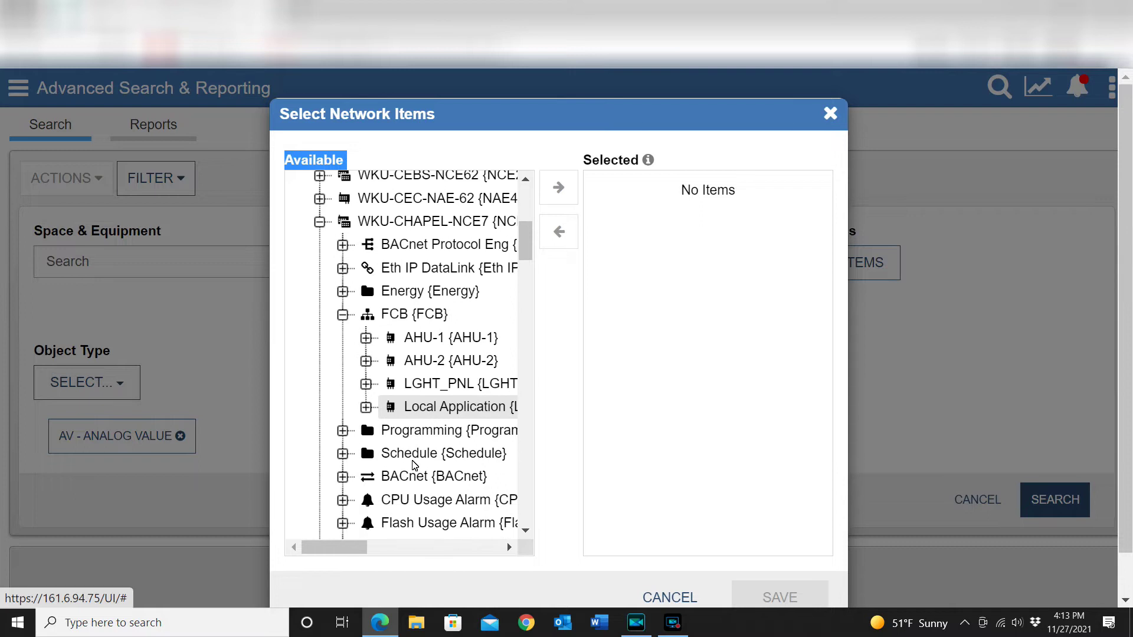
{"action": "left_click", "coordinate": [366, 337]}
{"action": "scroll", "coordinate": [472, 413], "scroll_direction": "down", "scroll_amount": 1}
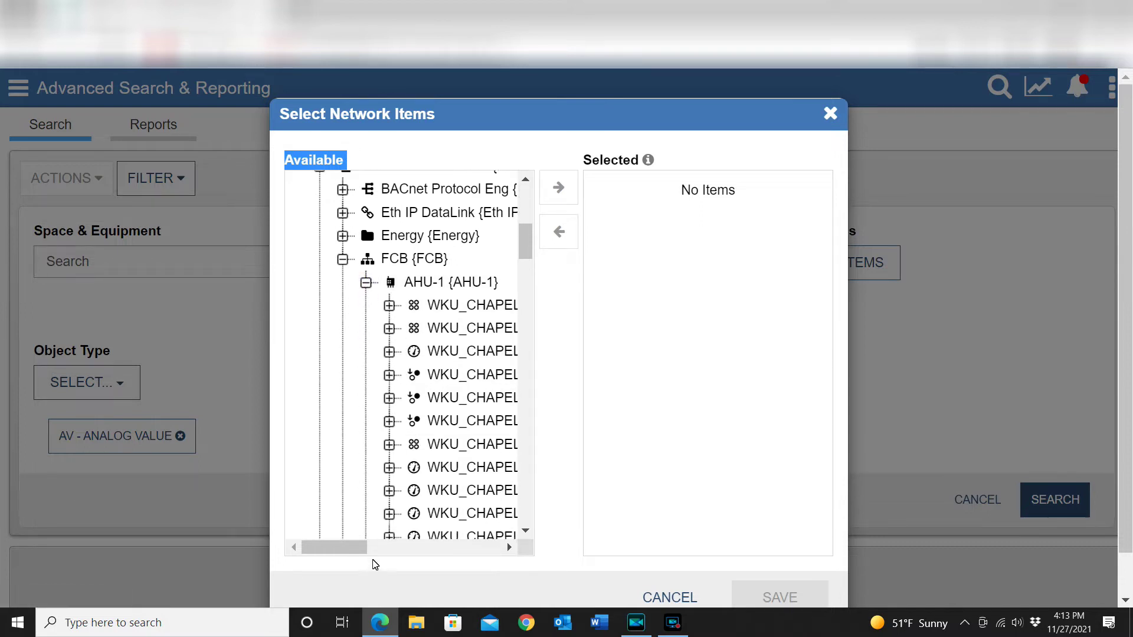
{"action": "left_click_drag", "start_coordinate": [360, 547], "coordinate": [405, 546]}
{"action": "left_click_drag", "start_coordinate": [431, 547], "coordinate": [392, 563]}
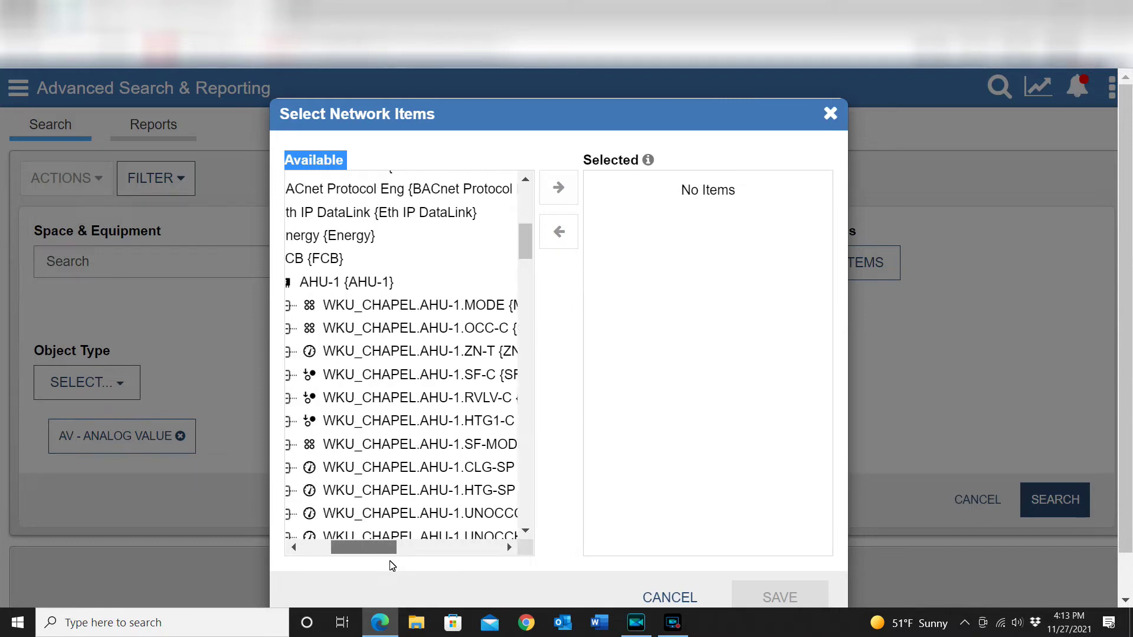
{"action": "left_click", "coordinate": [455, 354]}
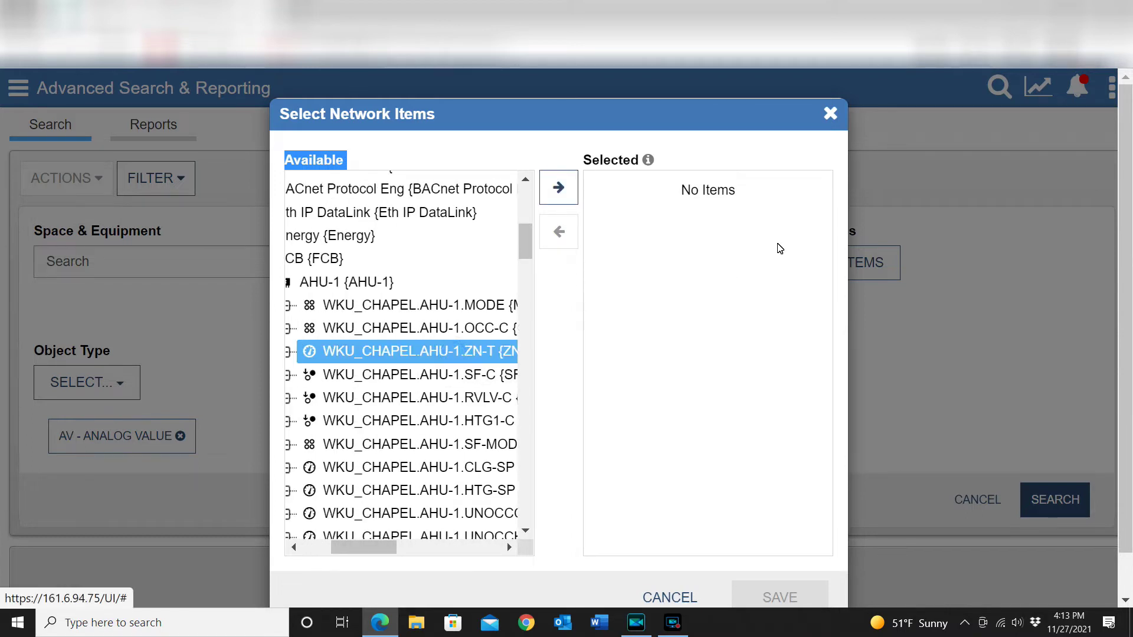
{"action": "left_click", "coordinate": [558, 189]}
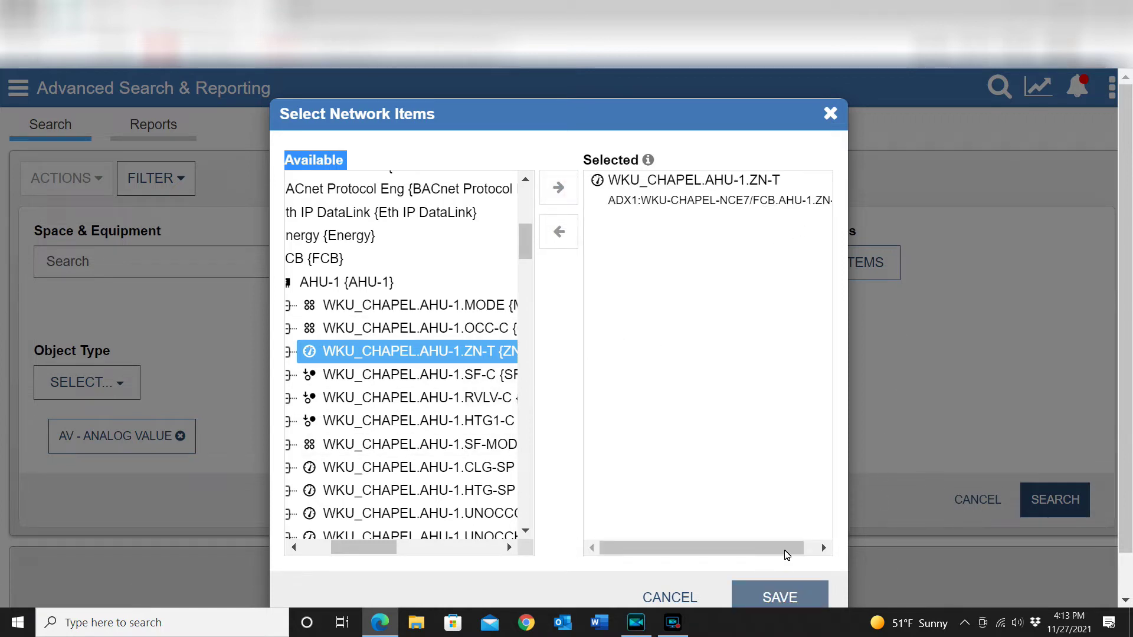
{"action": "left_click", "coordinate": [682, 597]}
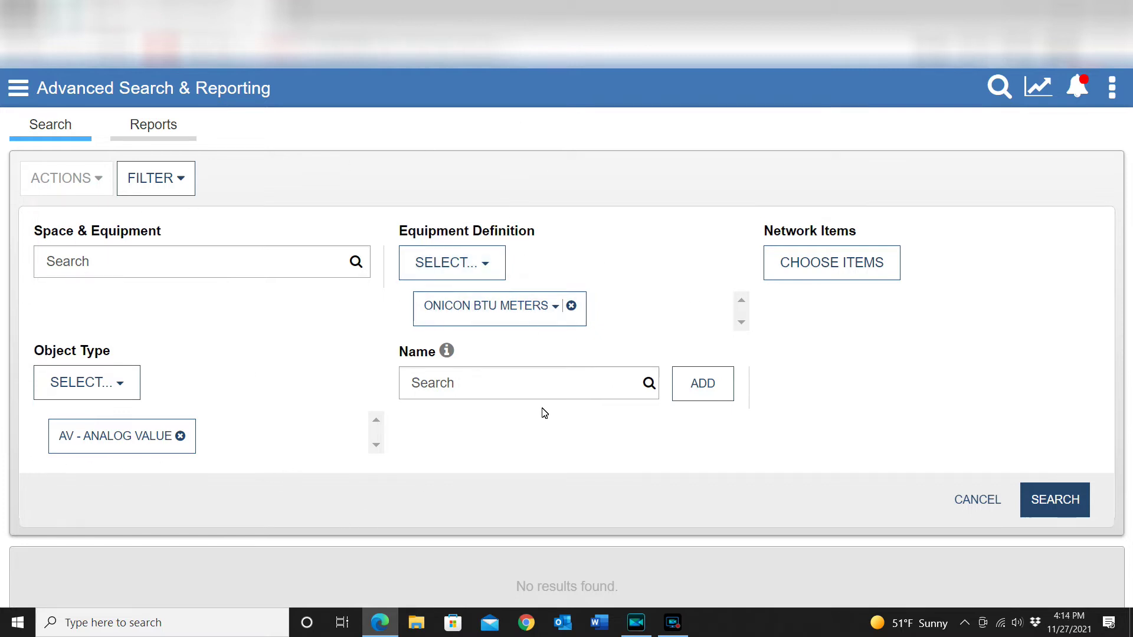
Run the search for Onicon BTU Meters analog values, then select all results and clear the selection again.
{"action": "left_click", "coordinate": [1057, 502]}
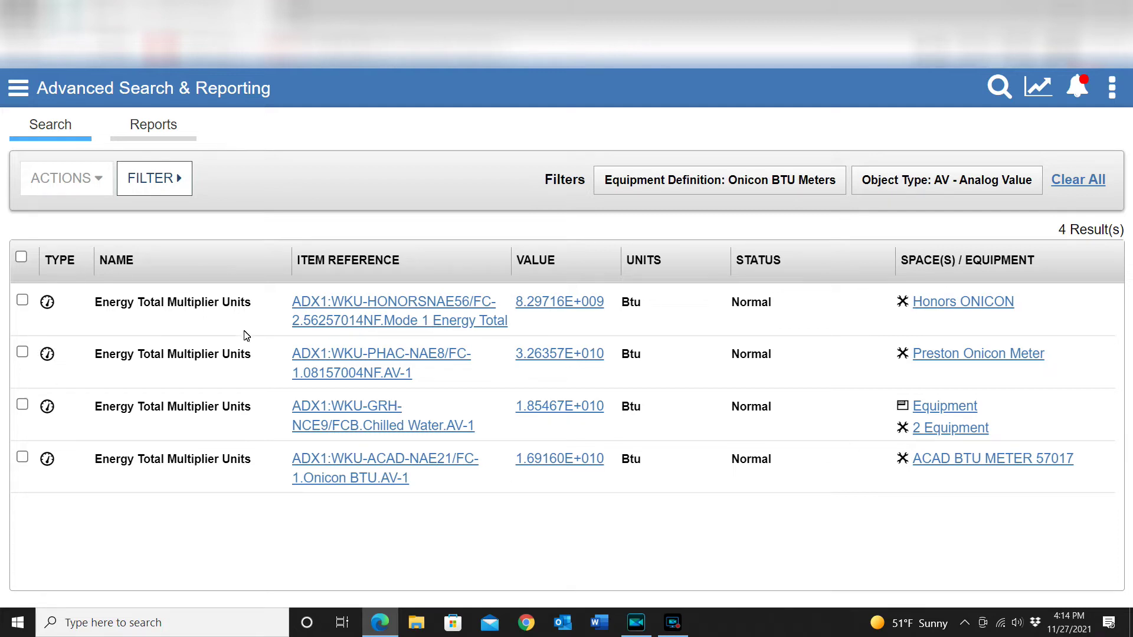
{"action": "left_click", "coordinate": [23, 259]}
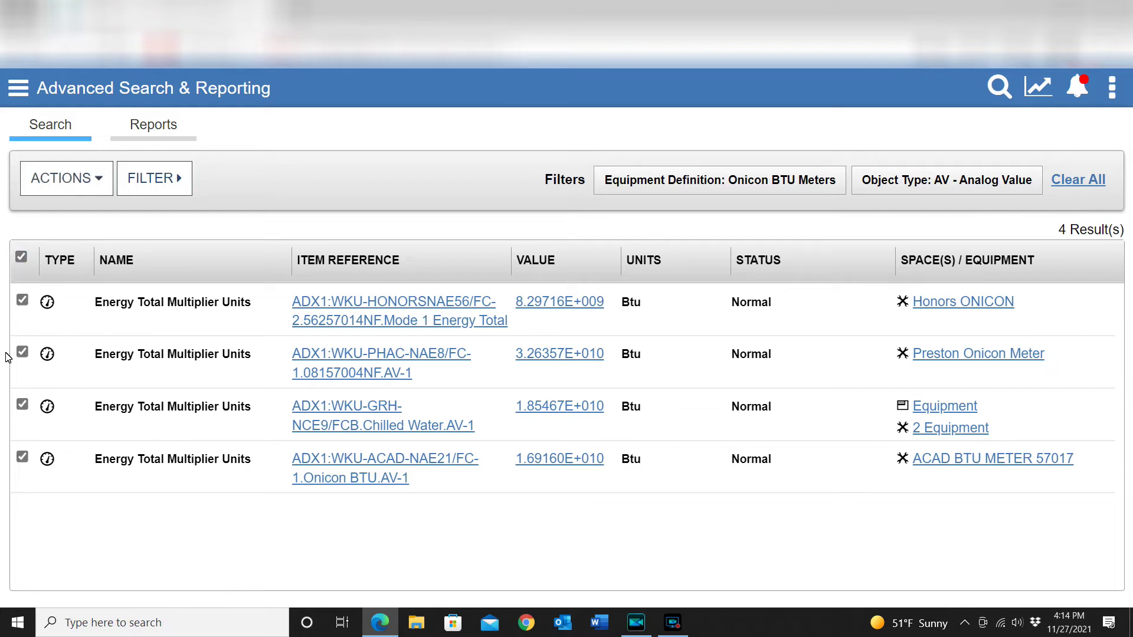
{"action": "left_click", "coordinate": [20, 258]}
Add AI - Analog Input to the Object Type filter alongside AV - Analog Value and rerun the search.
{"action": "left_click", "coordinate": [154, 178]}
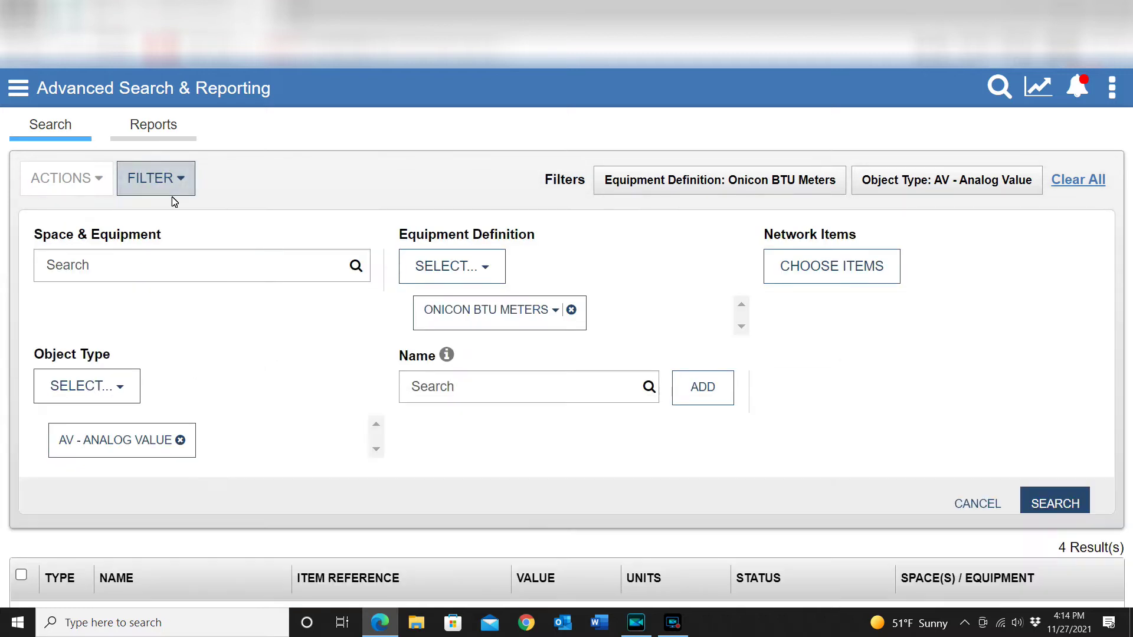
{"action": "left_click", "coordinate": [121, 386]}
{"action": "scroll", "coordinate": [197, 488], "scroll_direction": "down", "scroll_amount": 1}
{"action": "scroll", "coordinate": [197, 488], "scroll_direction": "up", "scroll_amount": 5}
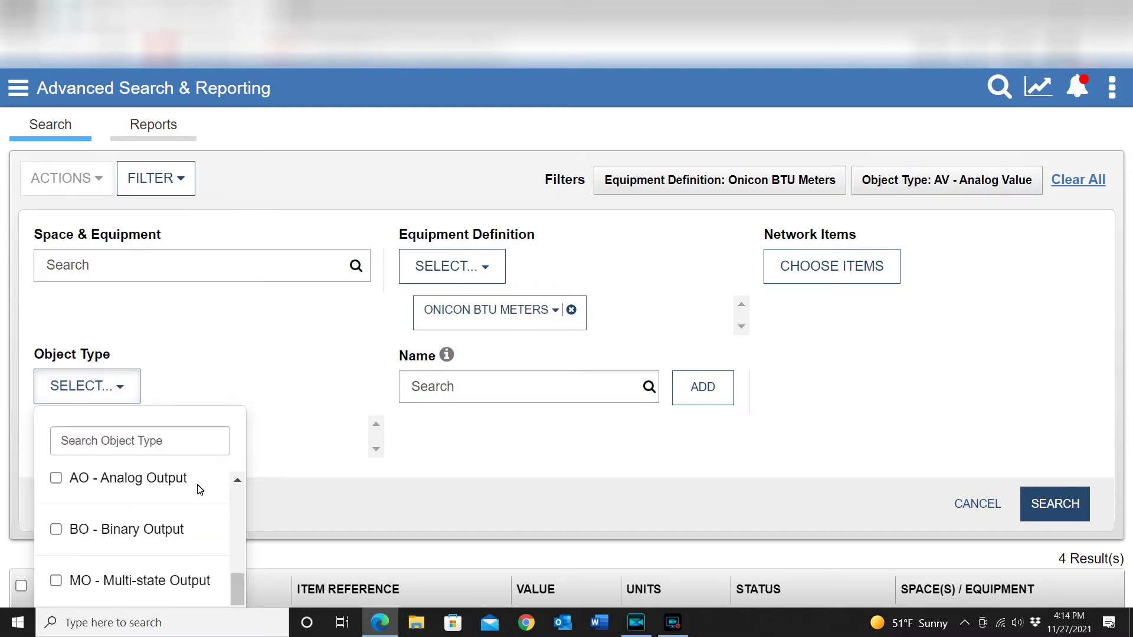
{"action": "scroll", "coordinate": [118, 557], "scroll_direction": "up", "scroll_amount": 3}
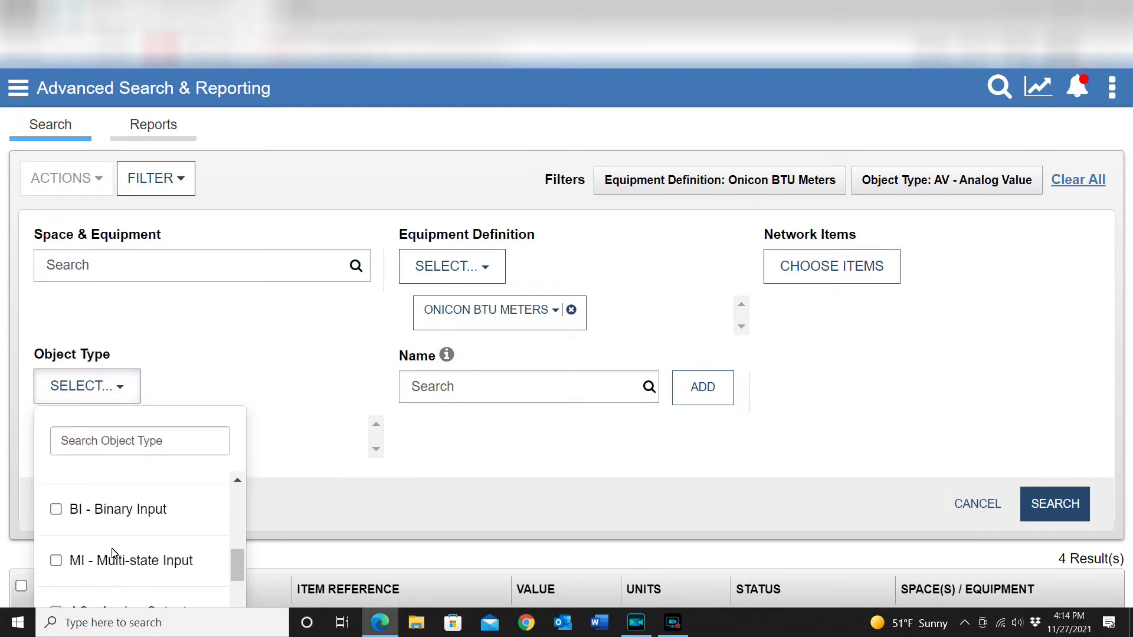
{"action": "scroll", "coordinate": [81, 525], "scroll_direction": "down", "scroll_amount": 1}
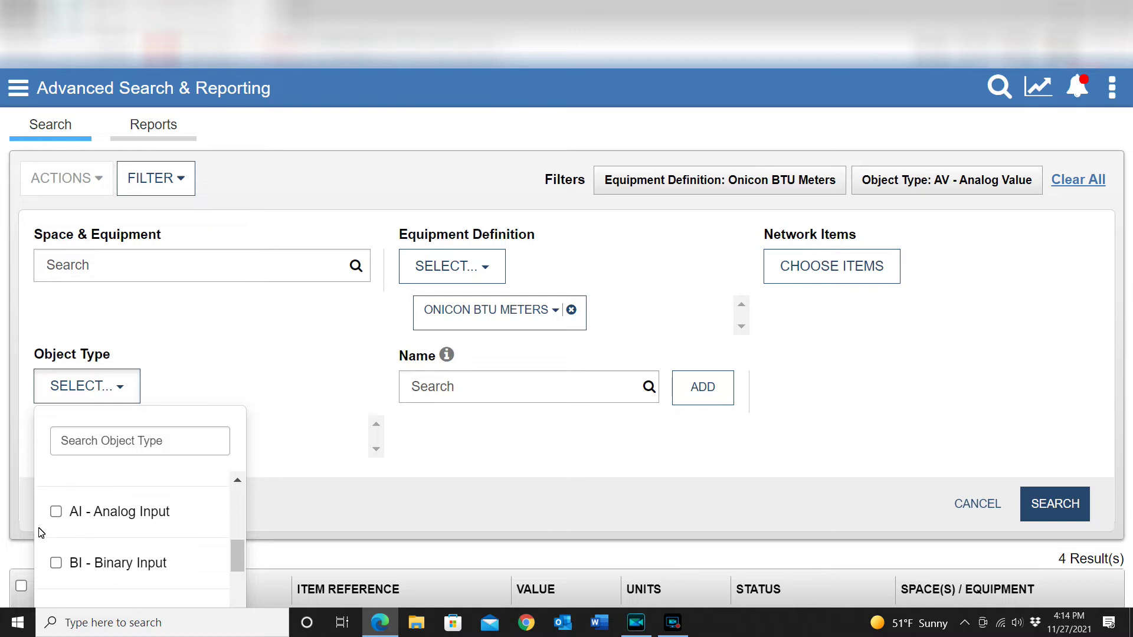
{"action": "left_click", "coordinate": [55, 511]}
{"action": "scroll", "coordinate": [56, 512], "scroll_direction": "down", "scroll_amount": 4}
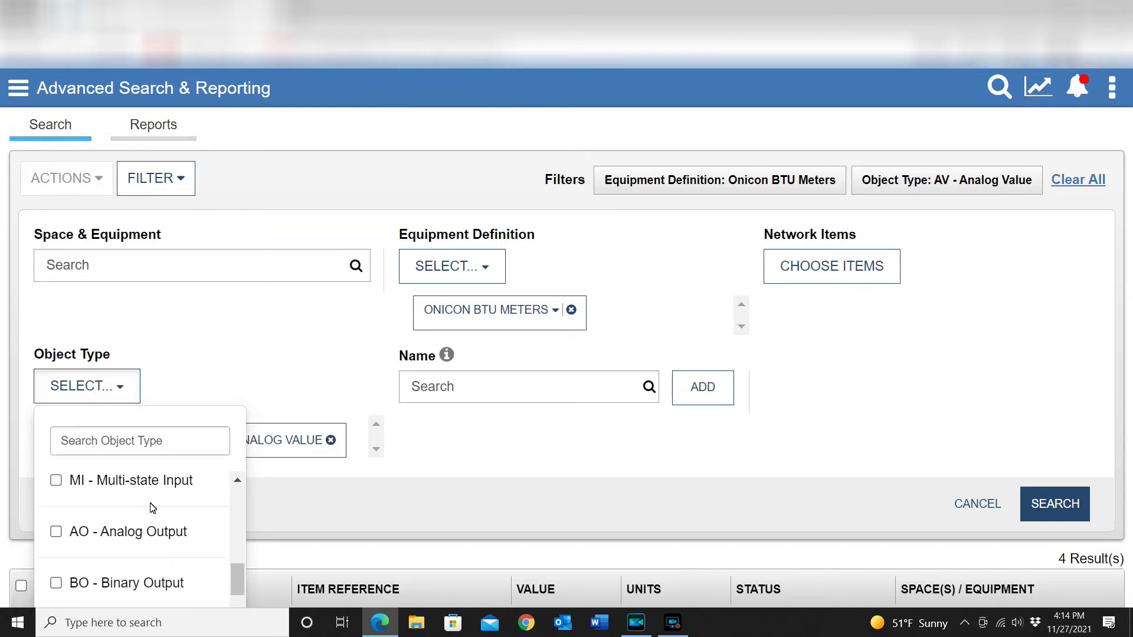
{"action": "scroll", "coordinate": [153, 508], "scroll_direction": "down", "scroll_amount": 1}
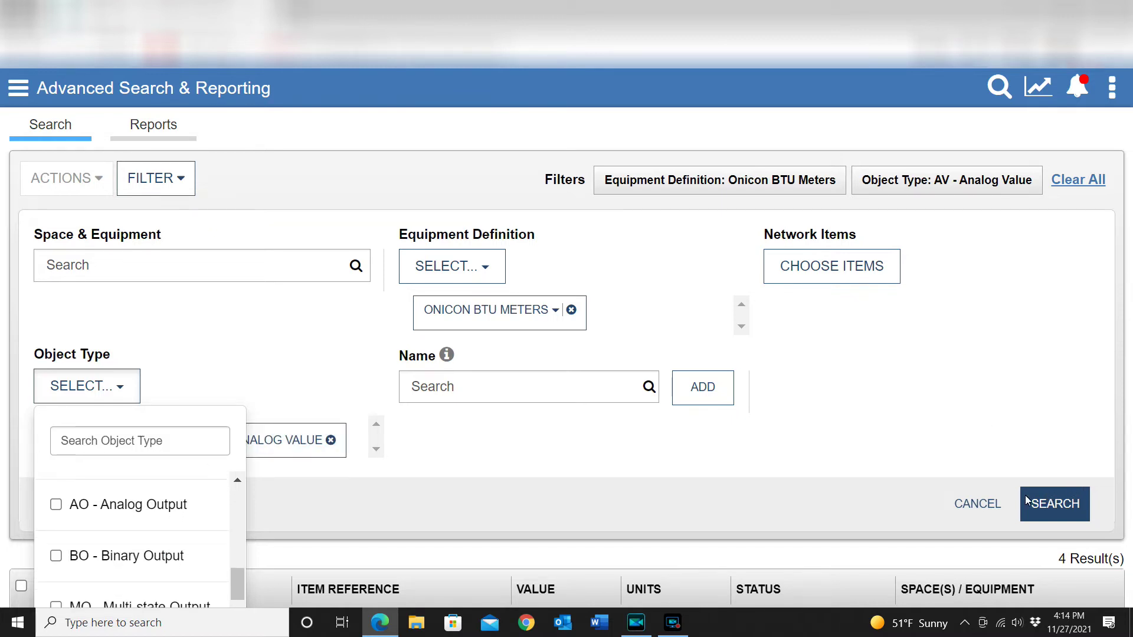
{"action": "left_click", "coordinate": [1044, 501]}
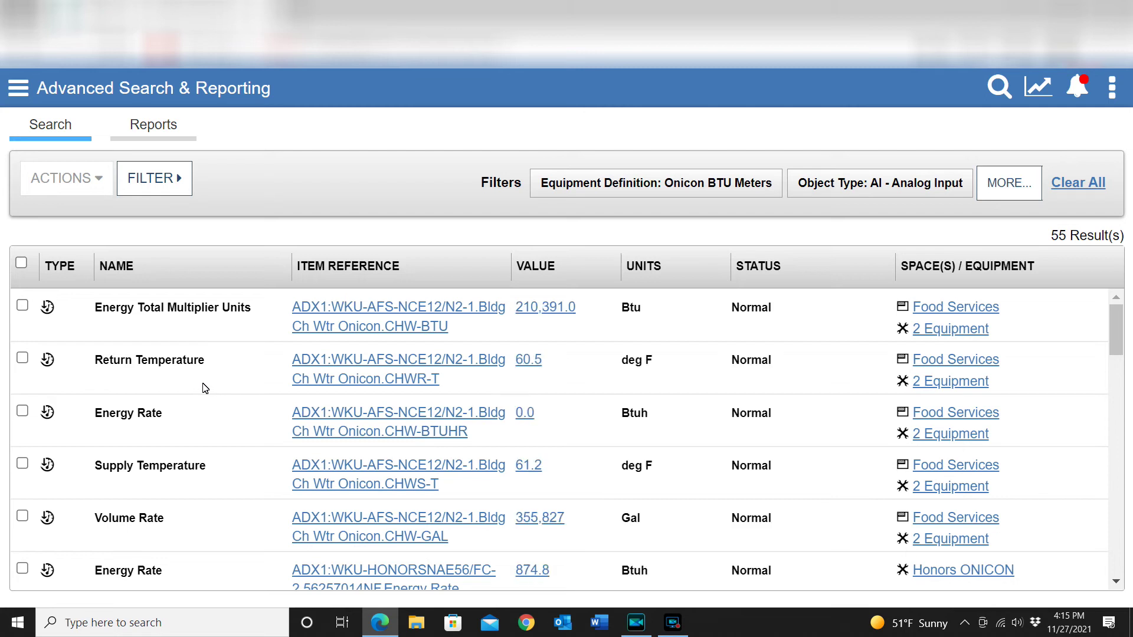
Look through the search results and sort them by Units in ascending order.
{"action": "scroll", "coordinate": [201, 398], "scroll_direction": "down", "scroll_amount": 7}
{"action": "scroll", "coordinate": [204, 408], "scroll_direction": "down", "scroll_amount": 20}
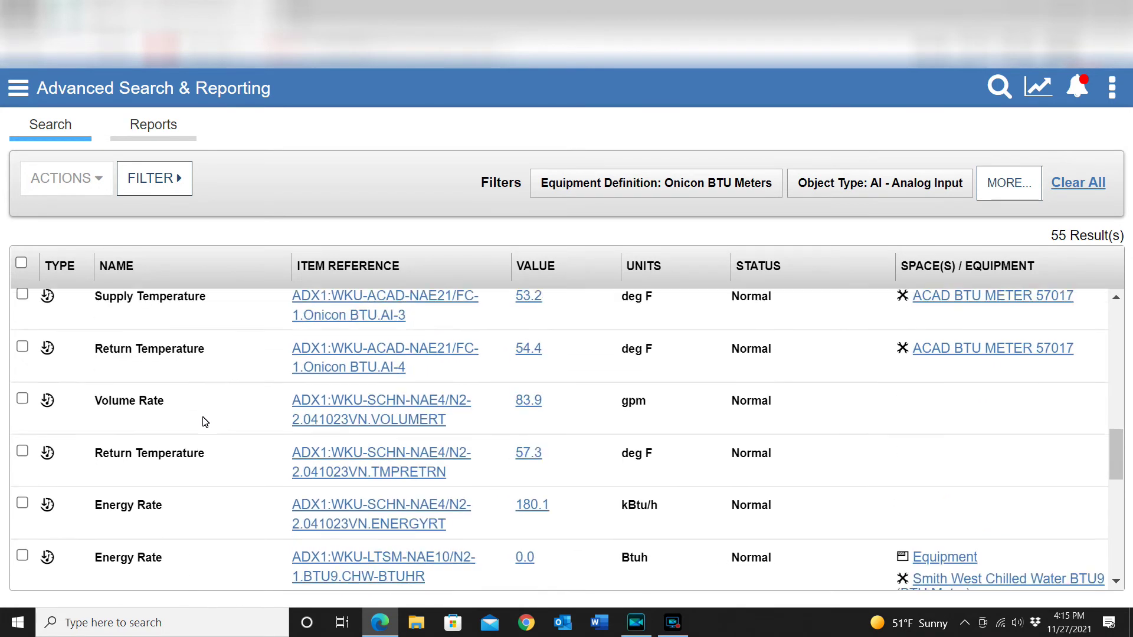
{"action": "scroll", "coordinate": [206, 420], "scroll_direction": "down", "scroll_amount": 1}
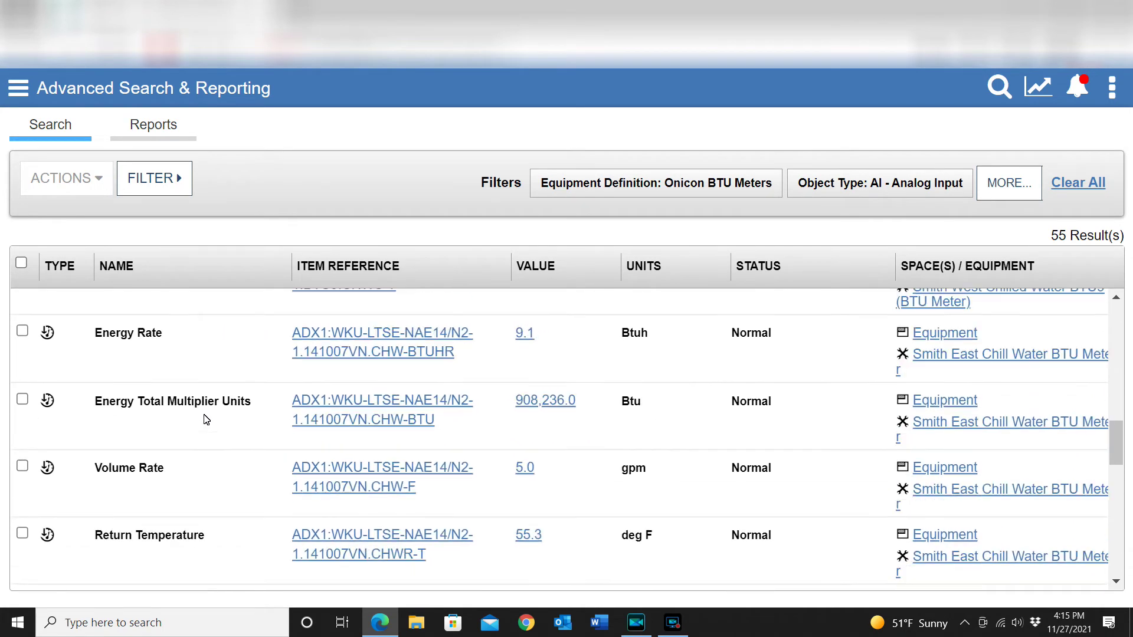
{"action": "scroll", "coordinate": [206, 419], "scroll_direction": "up", "scroll_amount": 20}
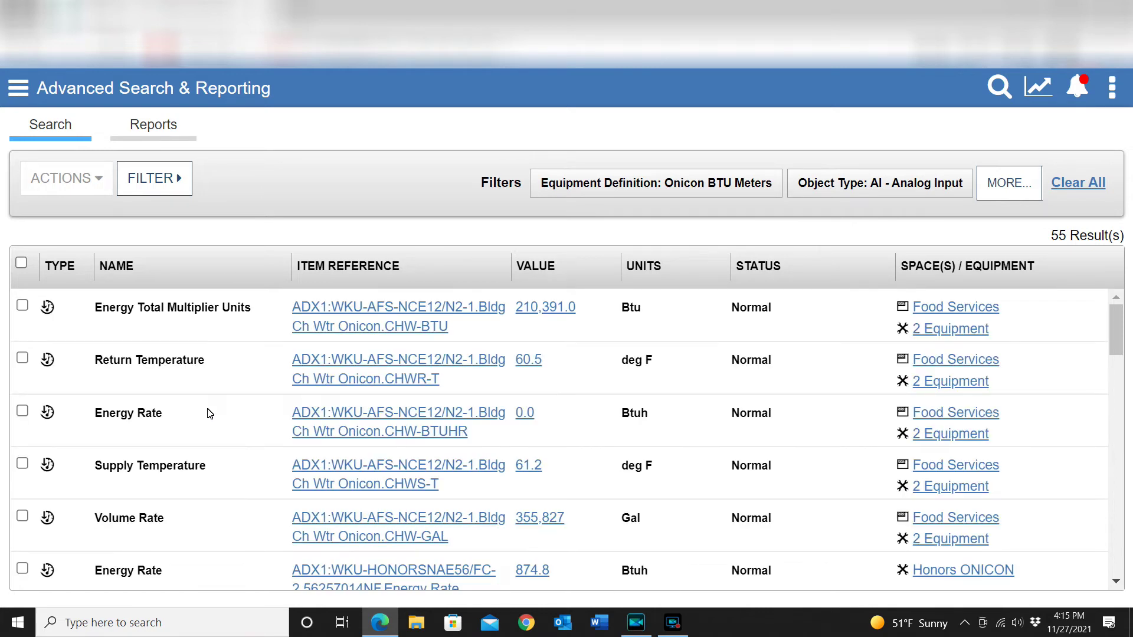
{"action": "left_click", "coordinate": [654, 268]}
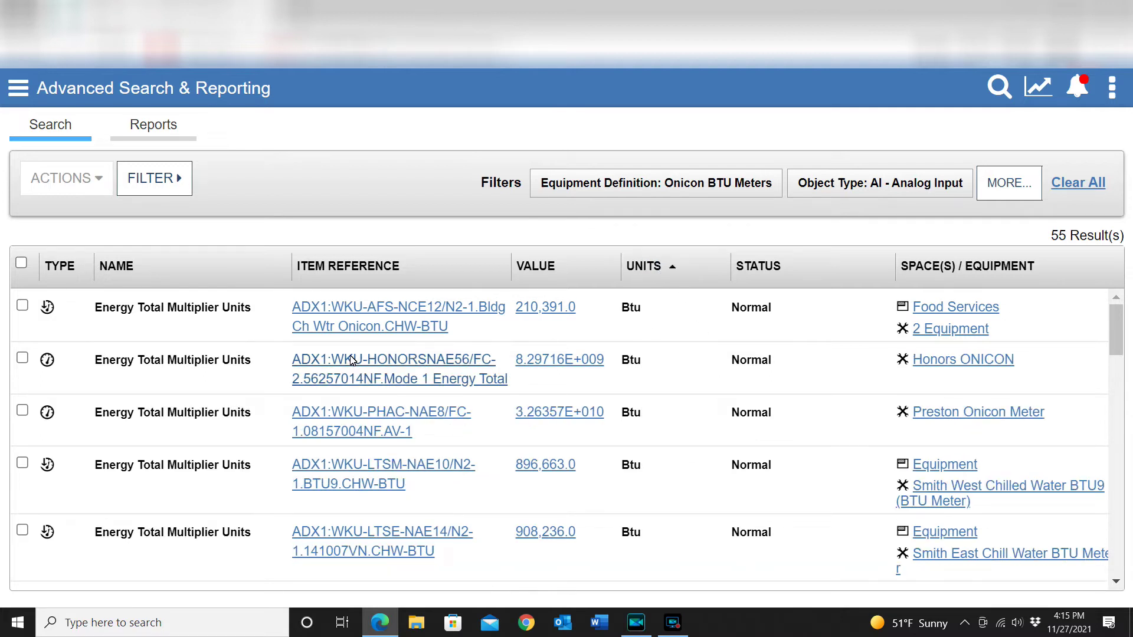
Examine the names, values and units of the meter points throughout the sorted results list.
{"action": "scroll", "coordinate": [672, 384], "scroll_direction": "down", "scroll_amount": 3}
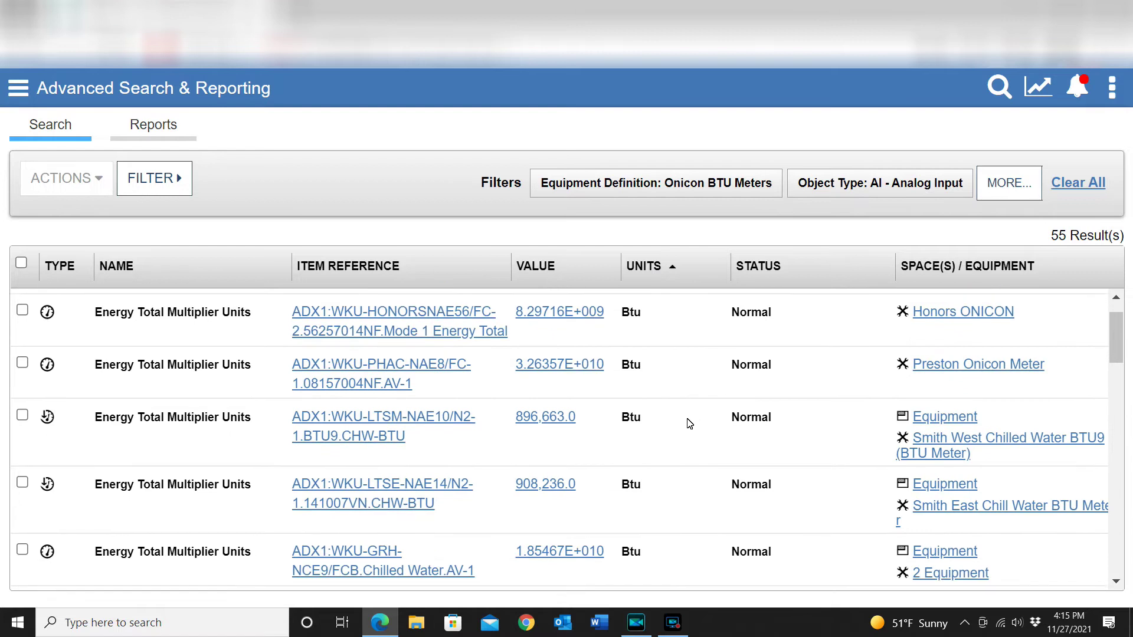
{"action": "scroll", "coordinate": [690, 426], "scroll_direction": "down", "scroll_amount": 12}
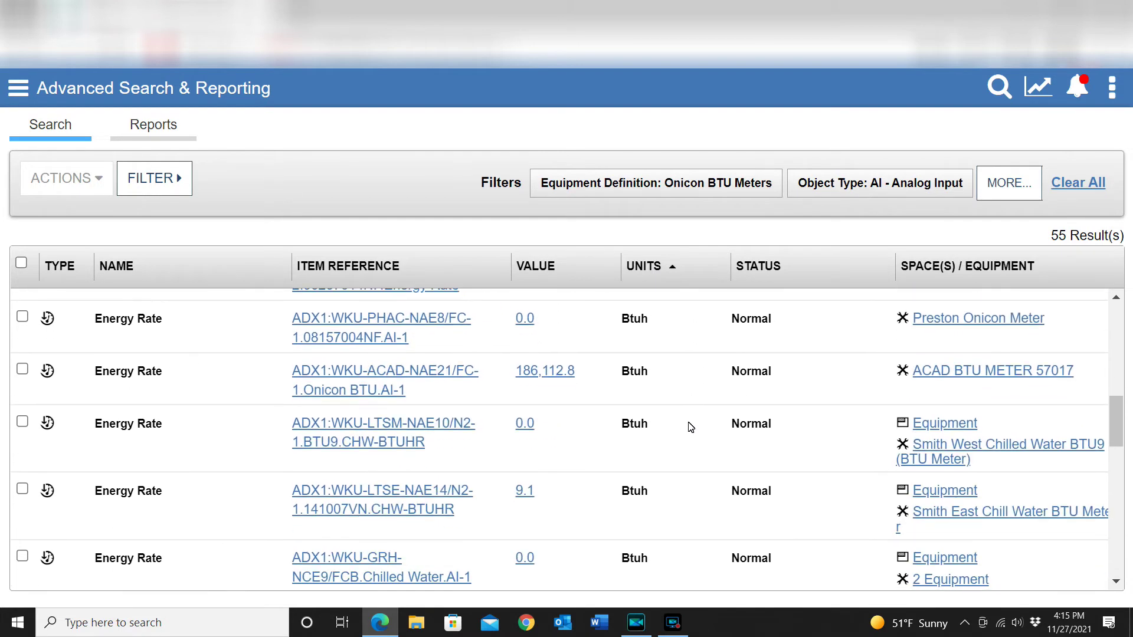
{"action": "scroll", "coordinate": [690, 427], "scroll_direction": "down", "scroll_amount": 10}
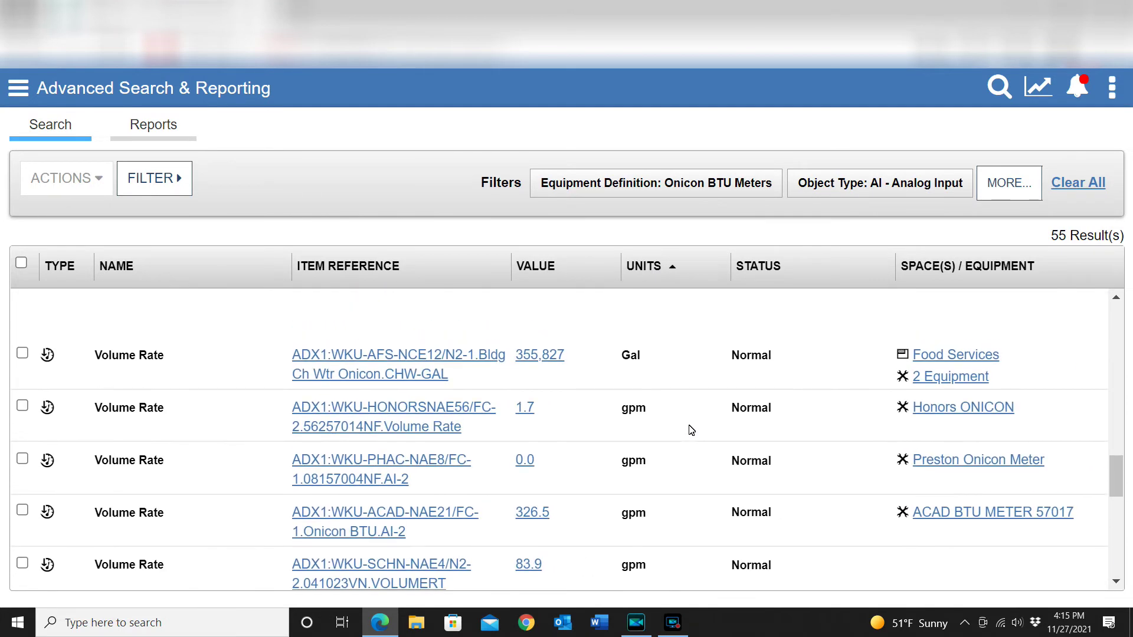
{"action": "scroll", "coordinate": [691, 429], "scroll_direction": "down", "scroll_amount": 3}
{"action": "scroll", "coordinate": [691, 430], "scroll_direction": "up", "scroll_amount": 2}
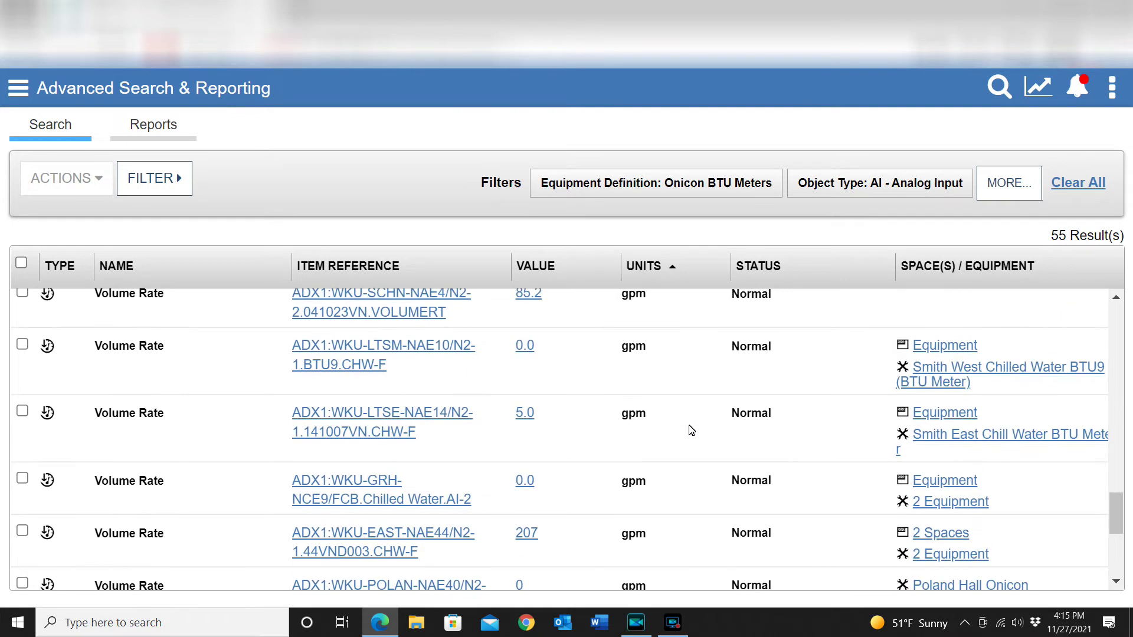
{"action": "scroll", "coordinate": [691, 430], "scroll_direction": "up", "scroll_amount": 2}
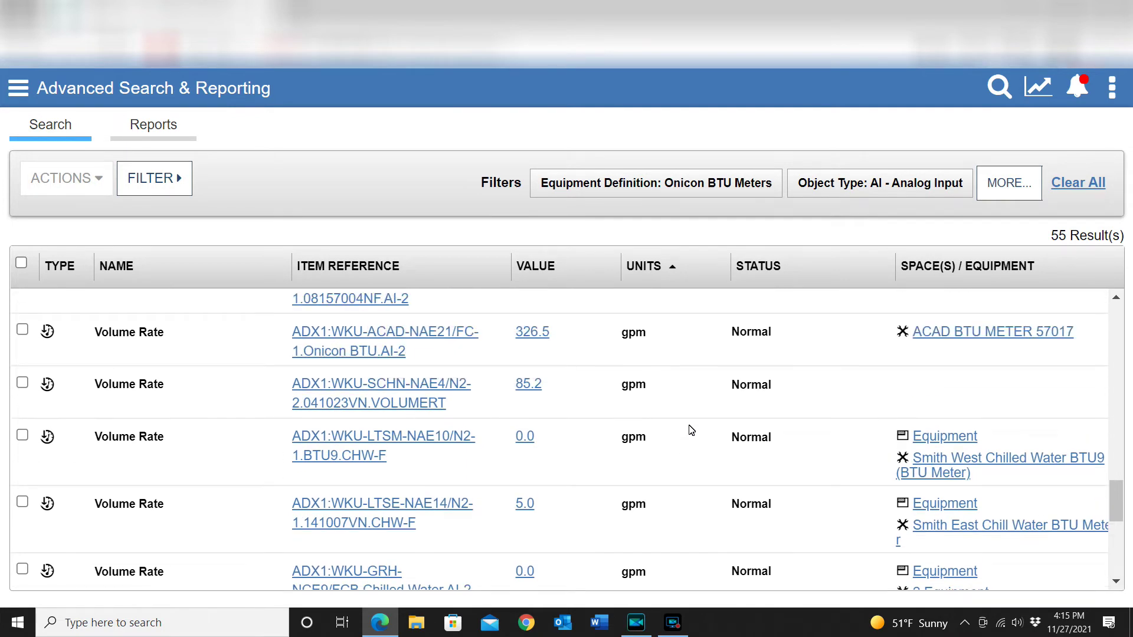
{"action": "scroll", "coordinate": [691, 429], "scroll_direction": "down", "scroll_amount": 7}
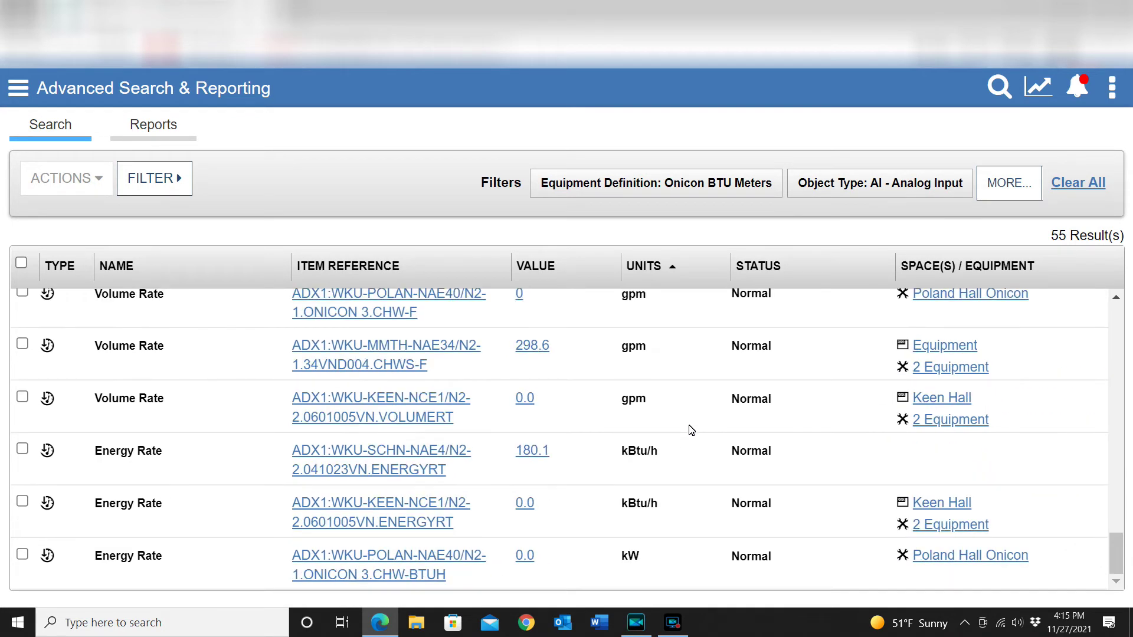
{"action": "scroll", "coordinate": [692, 429], "scroll_direction": "up", "scroll_amount": 10}
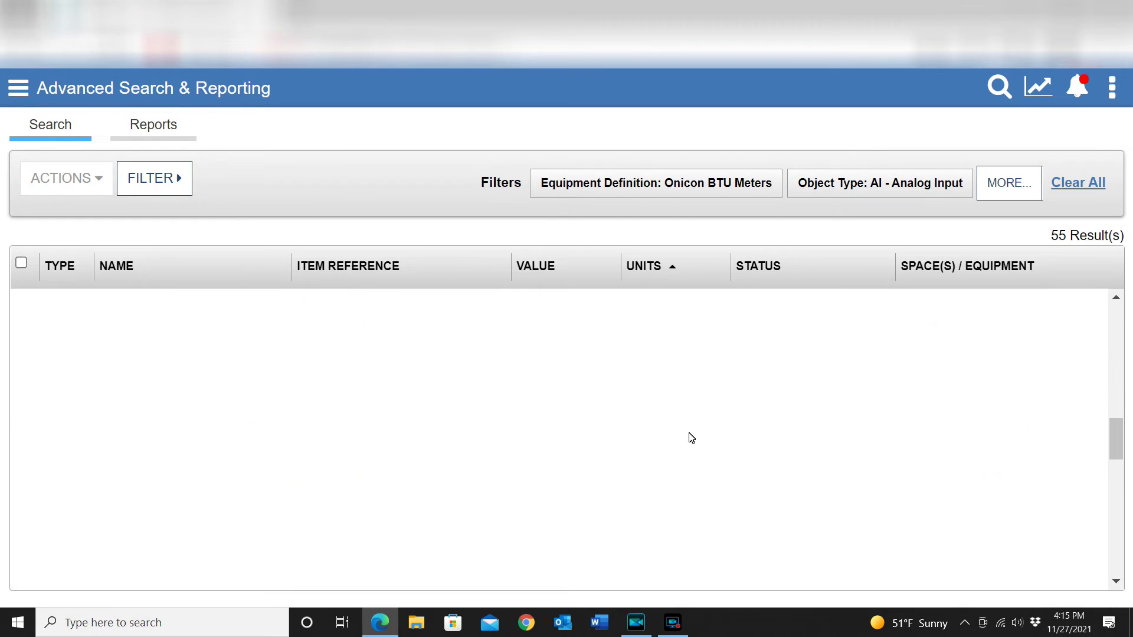
{"action": "scroll", "coordinate": [688, 427], "scroll_direction": "up", "scroll_amount": 3}
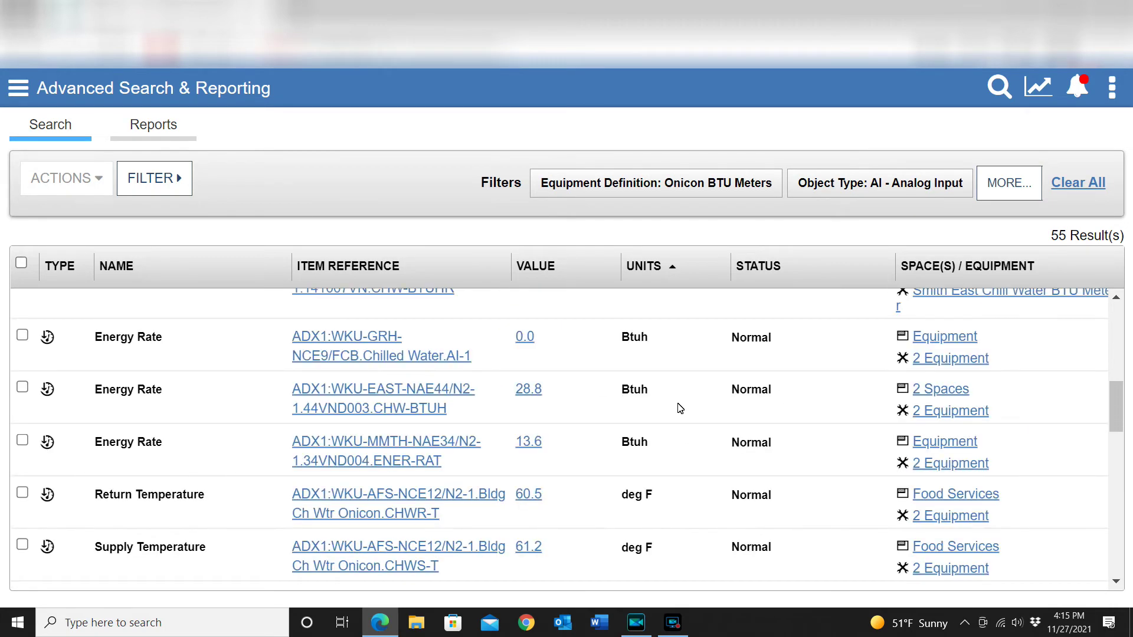
{"action": "scroll", "coordinate": [680, 408], "scroll_direction": "up", "scroll_amount": 5}
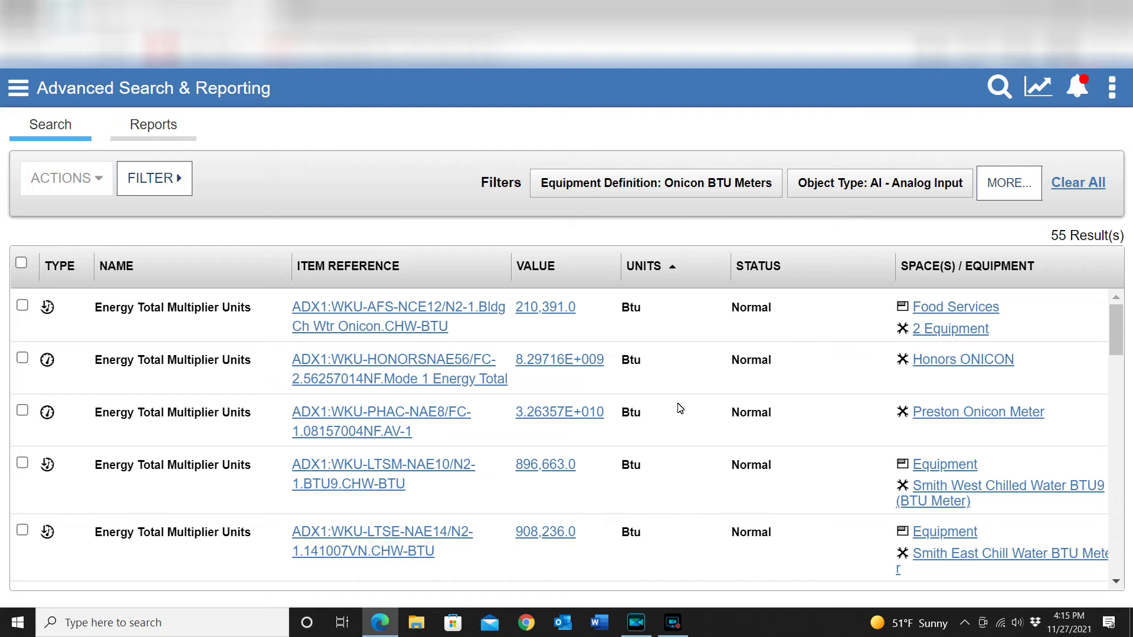
{"action": "left_click", "coordinate": [22, 305]}
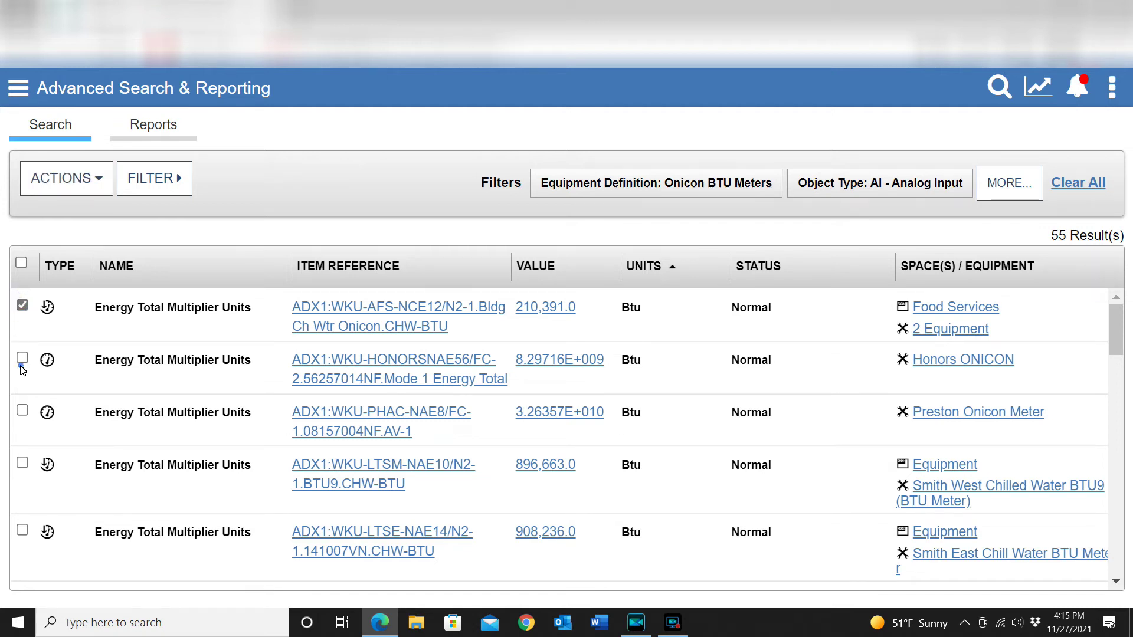
{"action": "left_click", "coordinate": [22, 361]}
{"action": "left_click", "coordinate": [21, 305]}
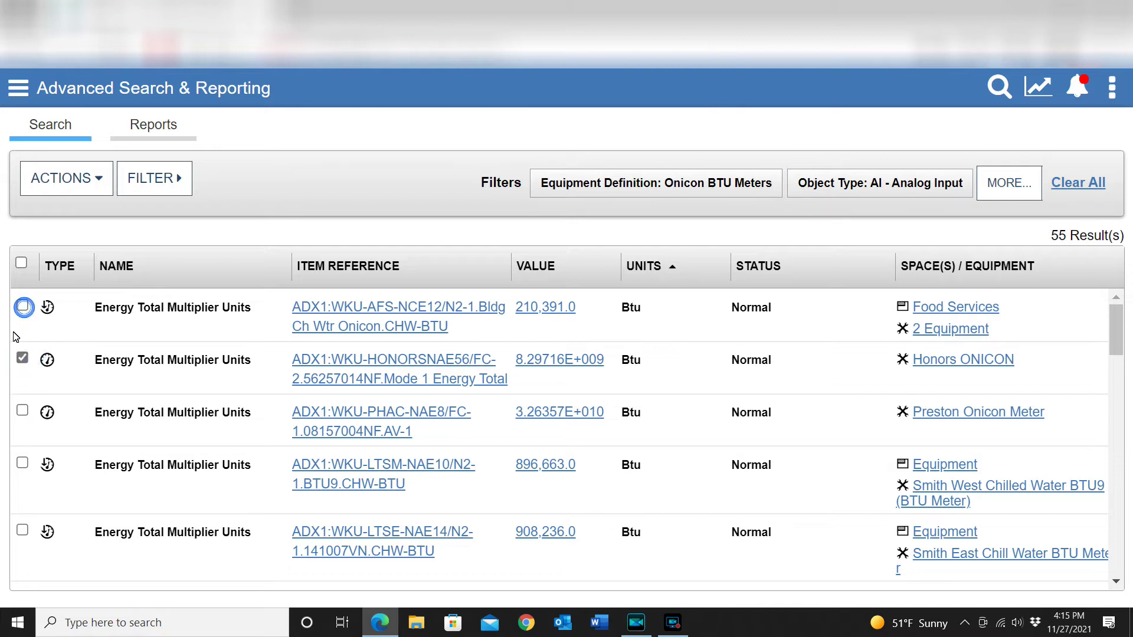
{"action": "left_click", "coordinate": [24, 361]}
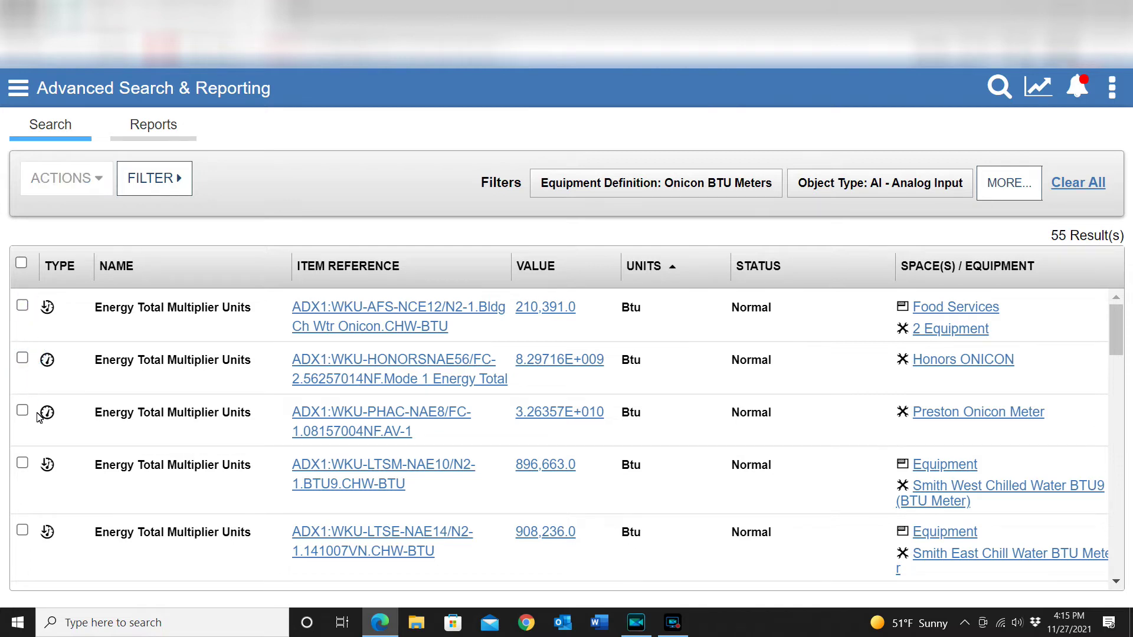
Select the Smith West, Smith East and Poland Hall Energy Total Multiplier Units points in the results list.
{"action": "scroll", "coordinate": [44, 434], "scroll_direction": "down", "scroll_amount": 1}
{"action": "scroll", "coordinate": [44, 434], "scroll_direction": "down", "scroll_amount": 1}
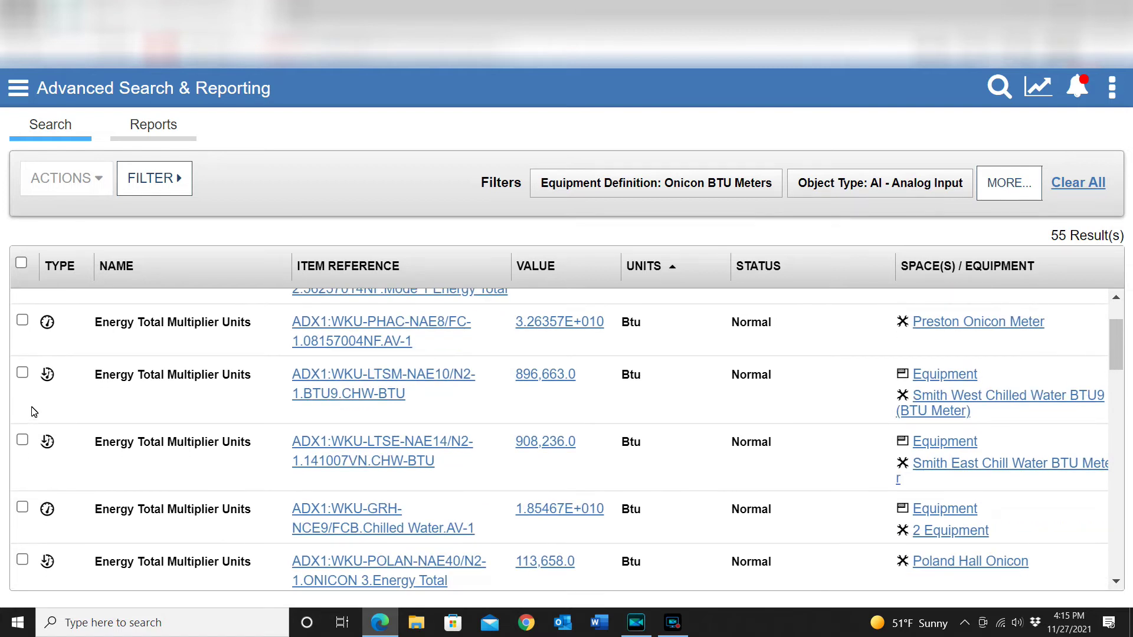
{"action": "left_click", "coordinate": [23, 373]}
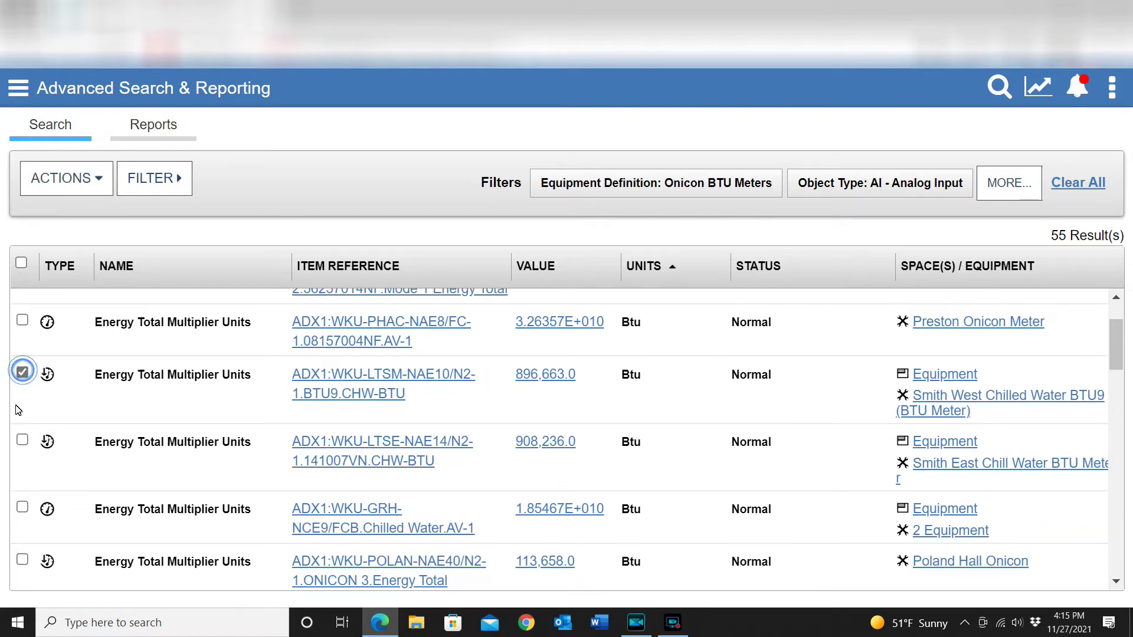
{"action": "left_click", "coordinate": [22, 440]}
{"action": "scroll", "coordinate": [29, 466], "scroll_direction": "down", "scroll_amount": 3}
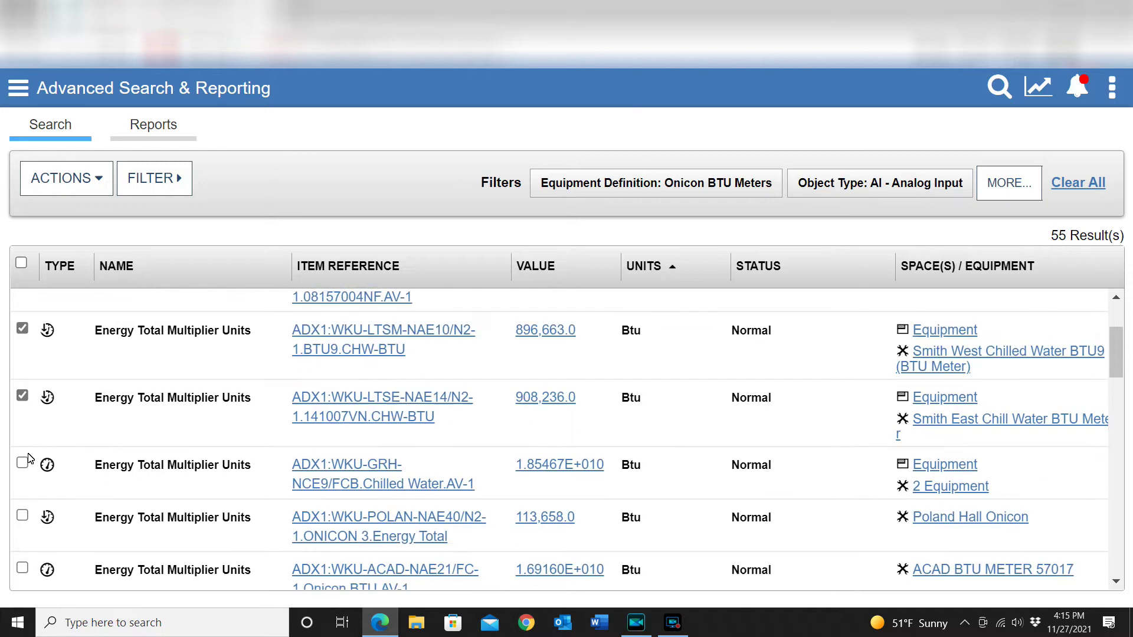
{"action": "scroll", "coordinate": [37, 483], "scroll_direction": "down", "scroll_amount": 2}
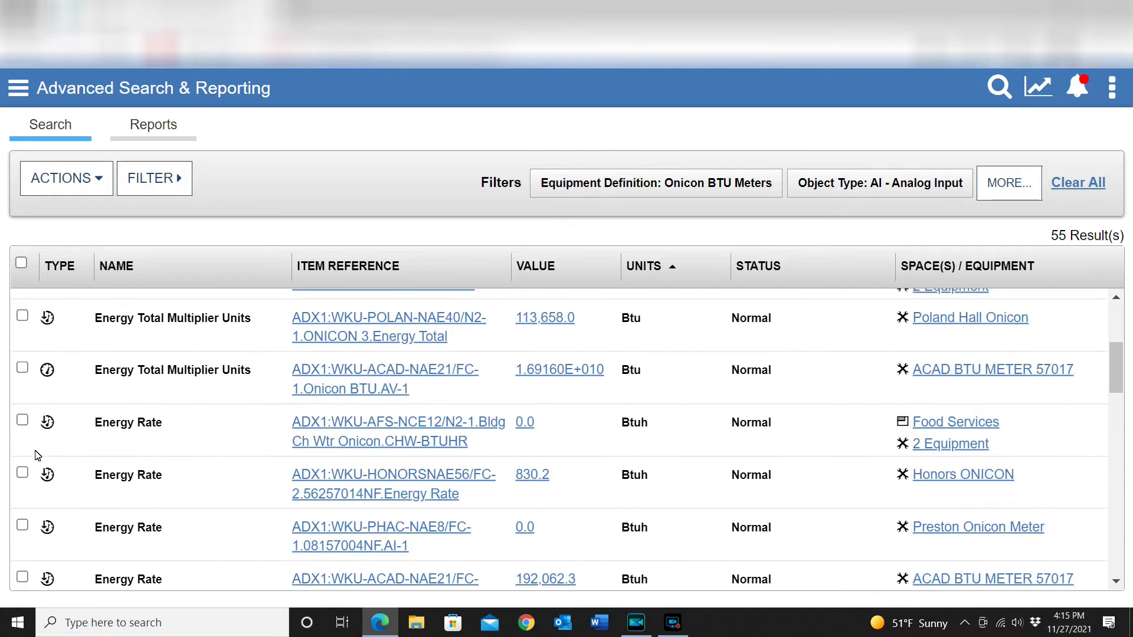
{"action": "scroll", "coordinate": [44, 437], "scroll_direction": "up", "scroll_amount": 1}
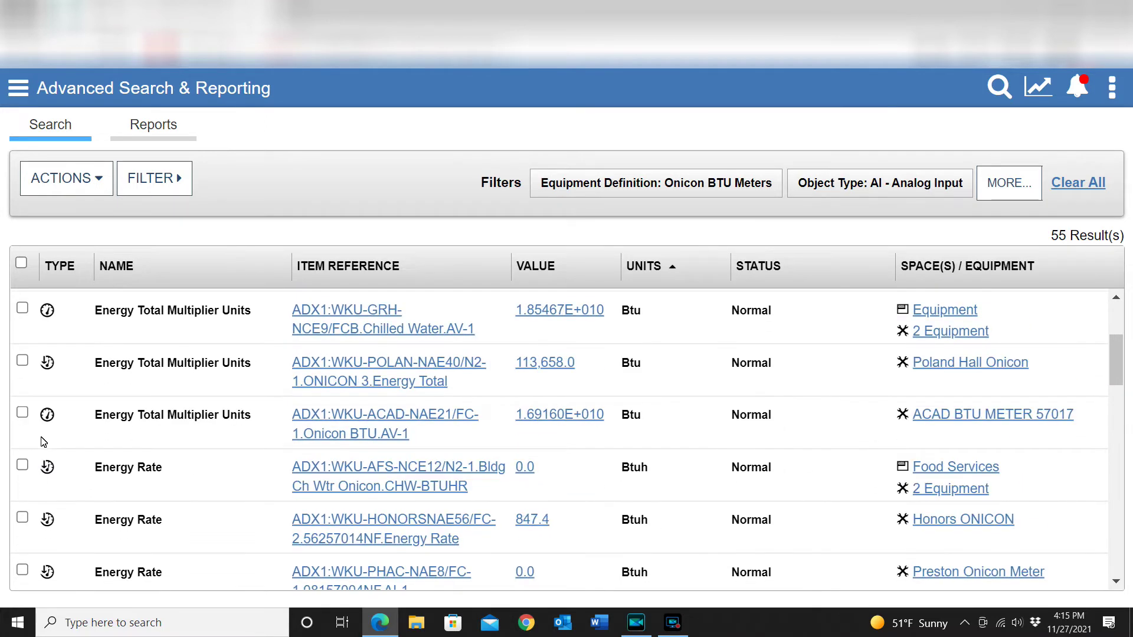
{"action": "left_click", "coordinate": [22, 361]}
{"action": "scroll", "coordinate": [696, 457], "scroll_direction": "down", "scroll_amount": 3}
{"action": "scroll", "coordinate": [688, 460], "scroll_direction": "up", "scroll_amount": 4}
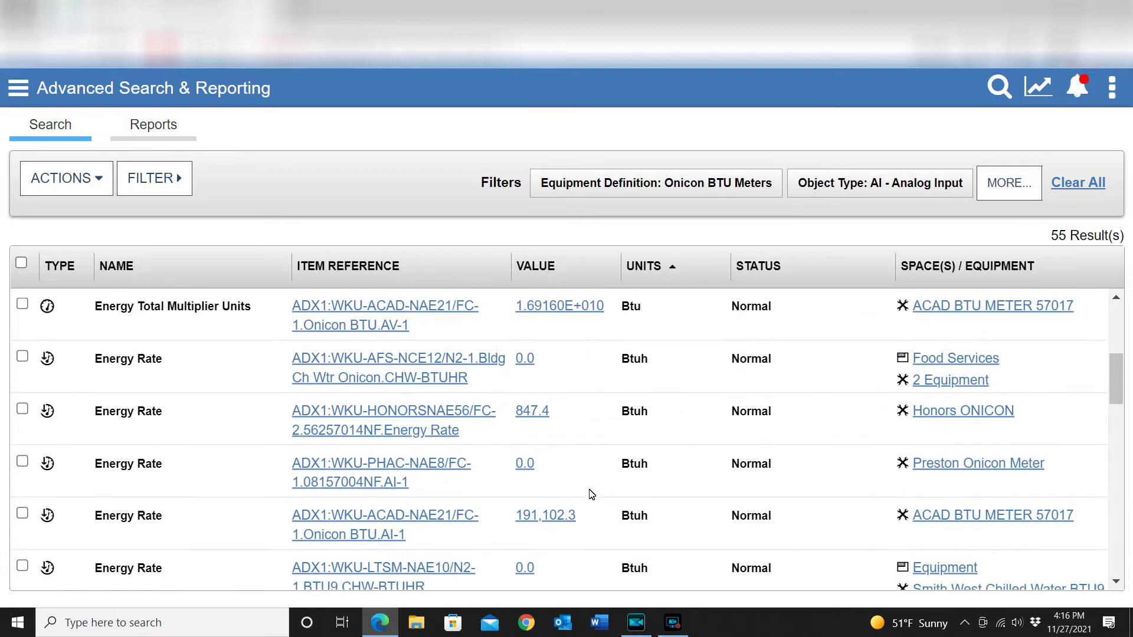
{"action": "scroll", "coordinate": [273, 323], "scroll_direction": "up", "scroll_amount": 2}
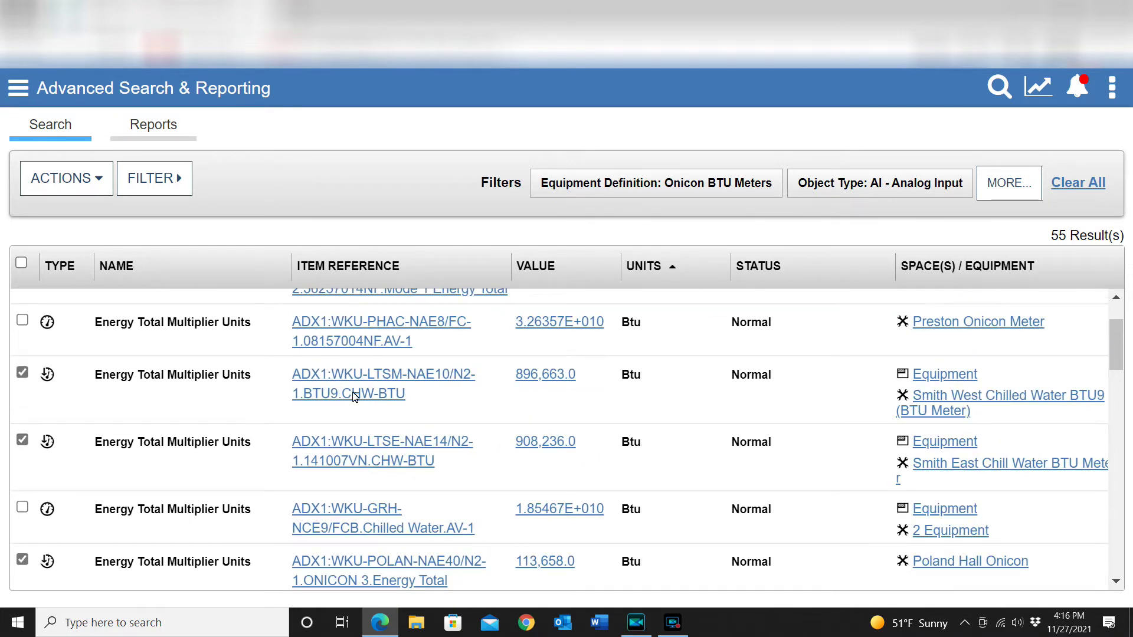
Start a report for the selected points with the report type Present Value and check the available repeat intervals.
{"action": "left_click", "coordinate": [92, 185]}
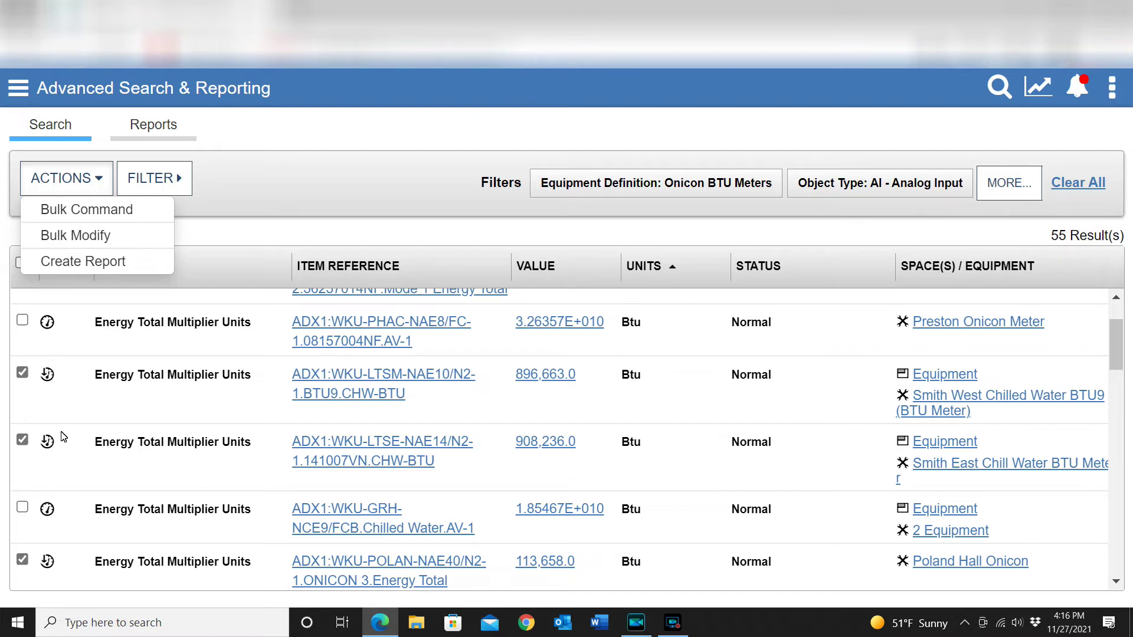
{"action": "left_click", "coordinate": [86, 268]}
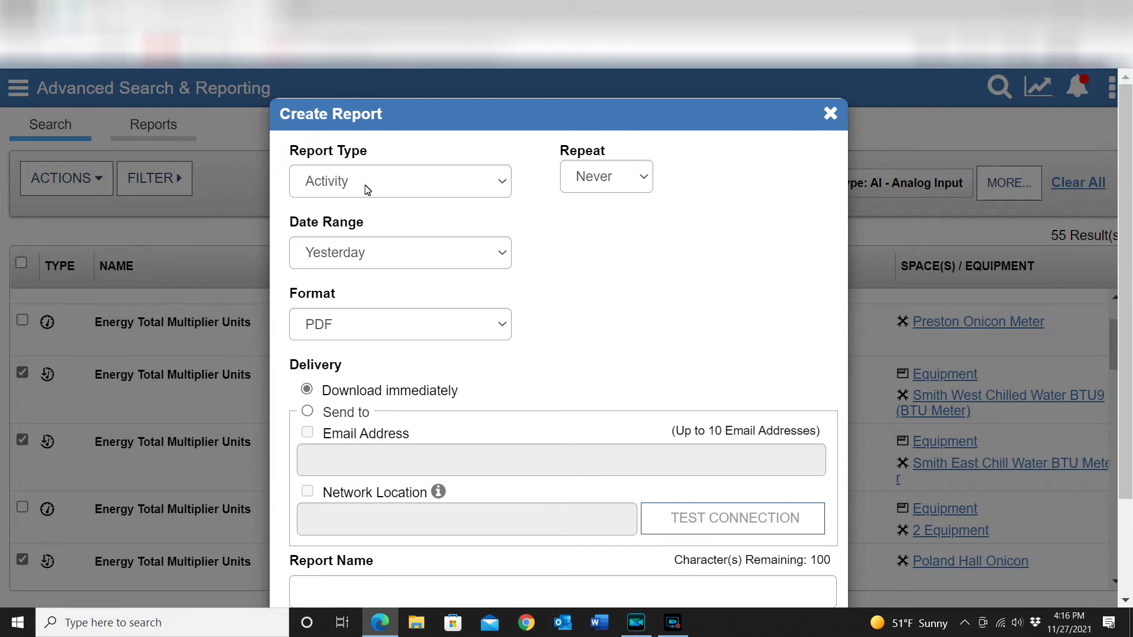
{"action": "left_click", "coordinate": [495, 184]}
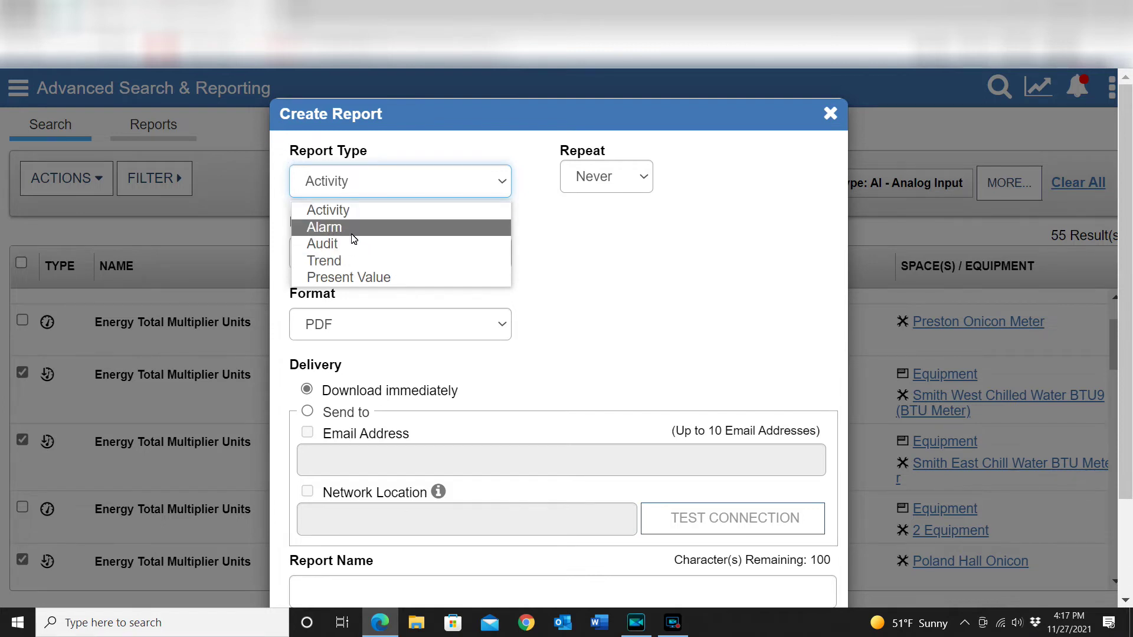
{"action": "left_click", "coordinate": [384, 282]}
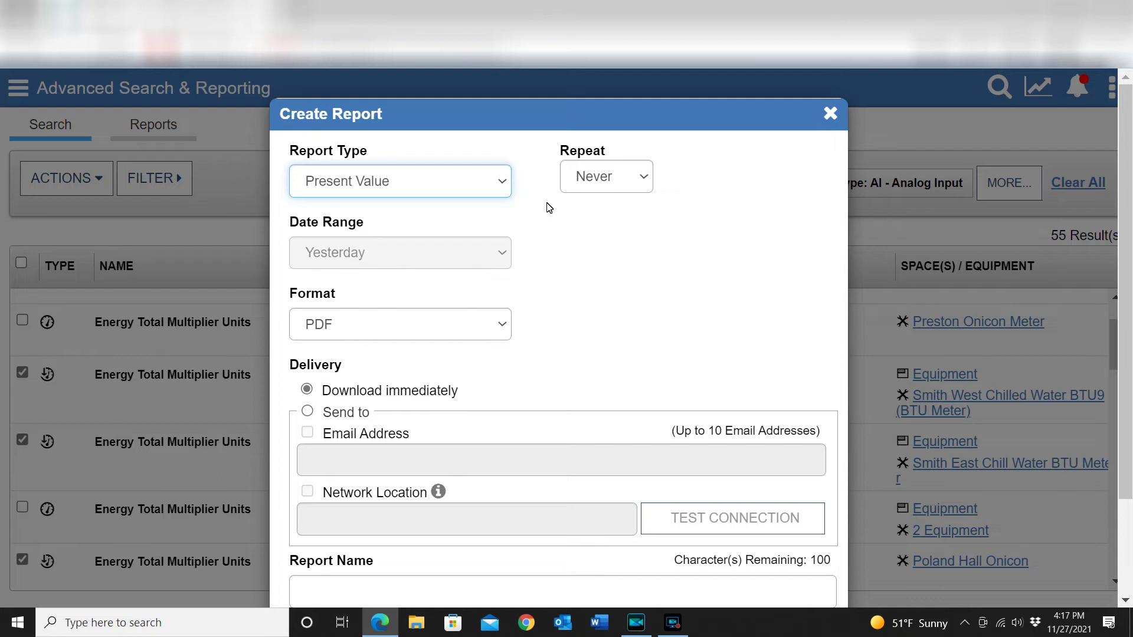
{"action": "left_click", "coordinate": [641, 180]}
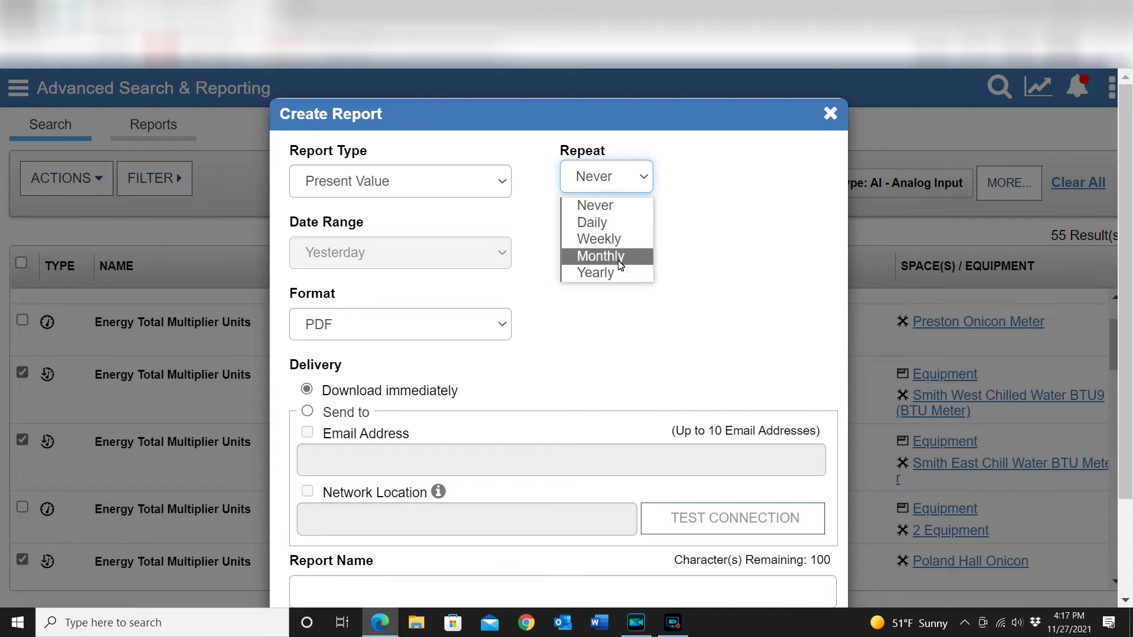
{"action": "left_click", "coordinate": [758, 205]}
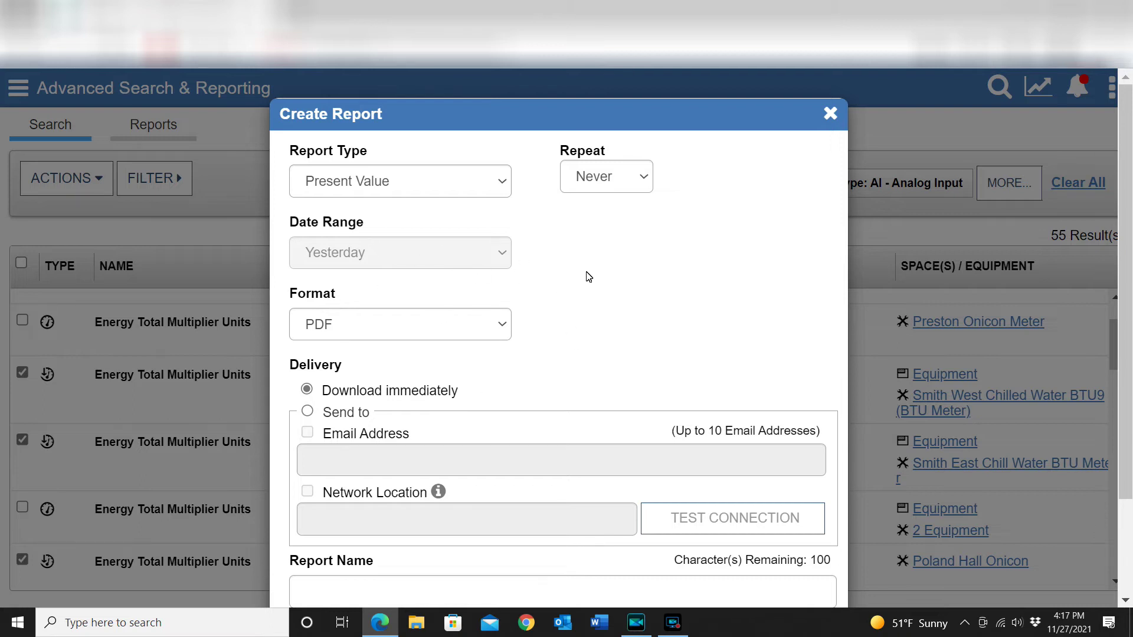
Switch the report type to Trend and look through the date range and format choices.
{"action": "left_click", "coordinate": [499, 180]}
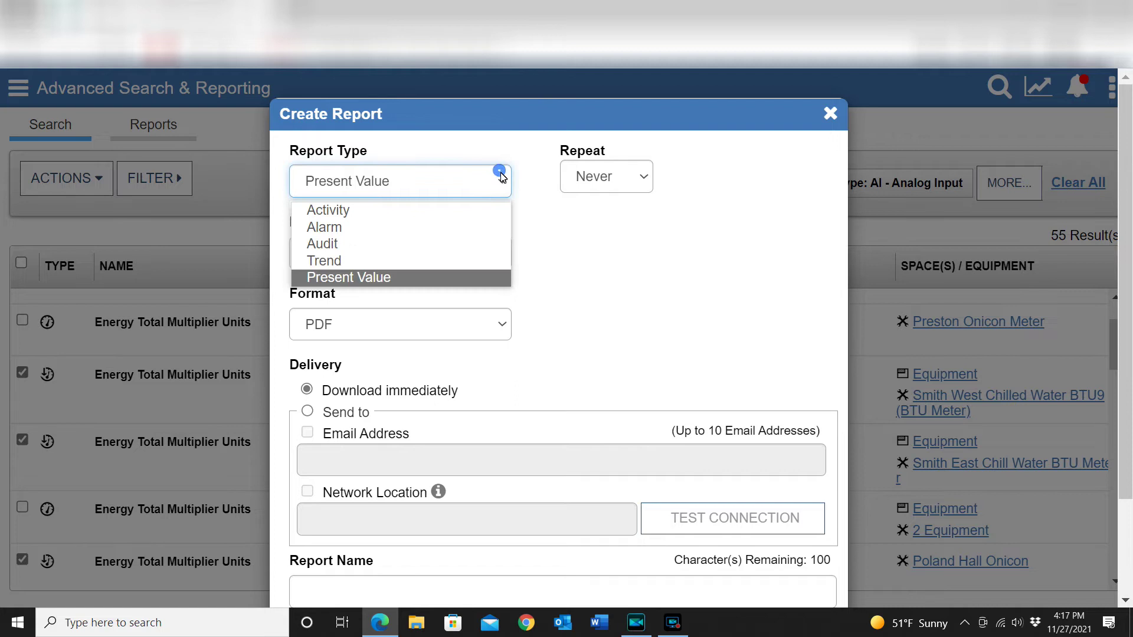
{"action": "left_click", "coordinate": [455, 260]}
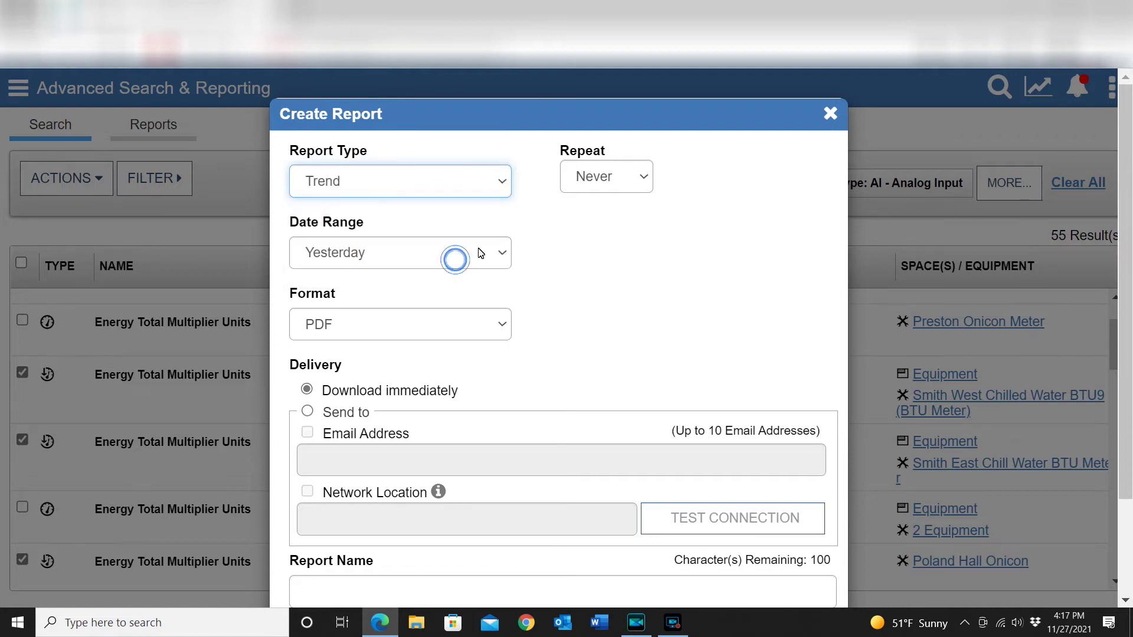
{"action": "left_click", "coordinate": [498, 254]}
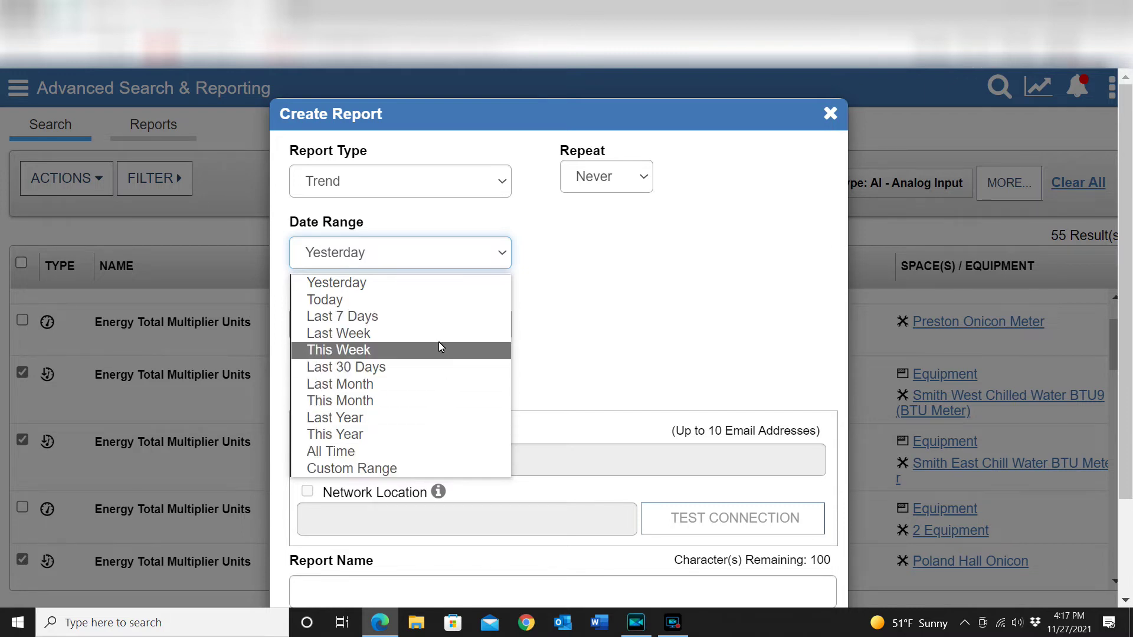
{"action": "left_click", "coordinate": [648, 259]}
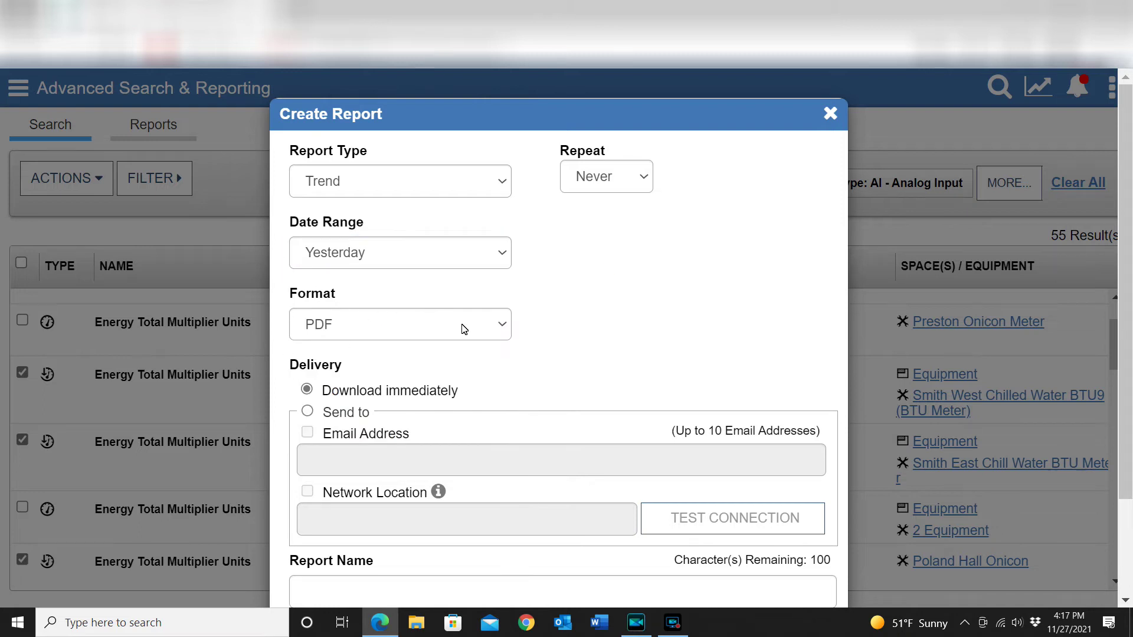
{"action": "left_click", "coordinate": [504, 327]}
{"action": "left_click", "coordinate": [591, 318]}
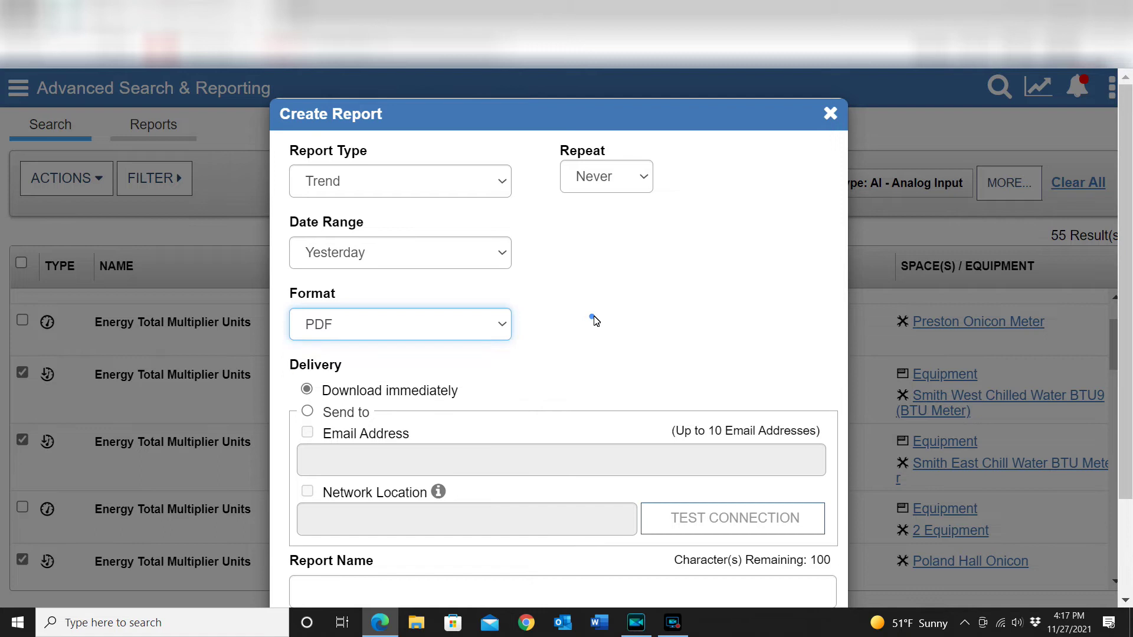
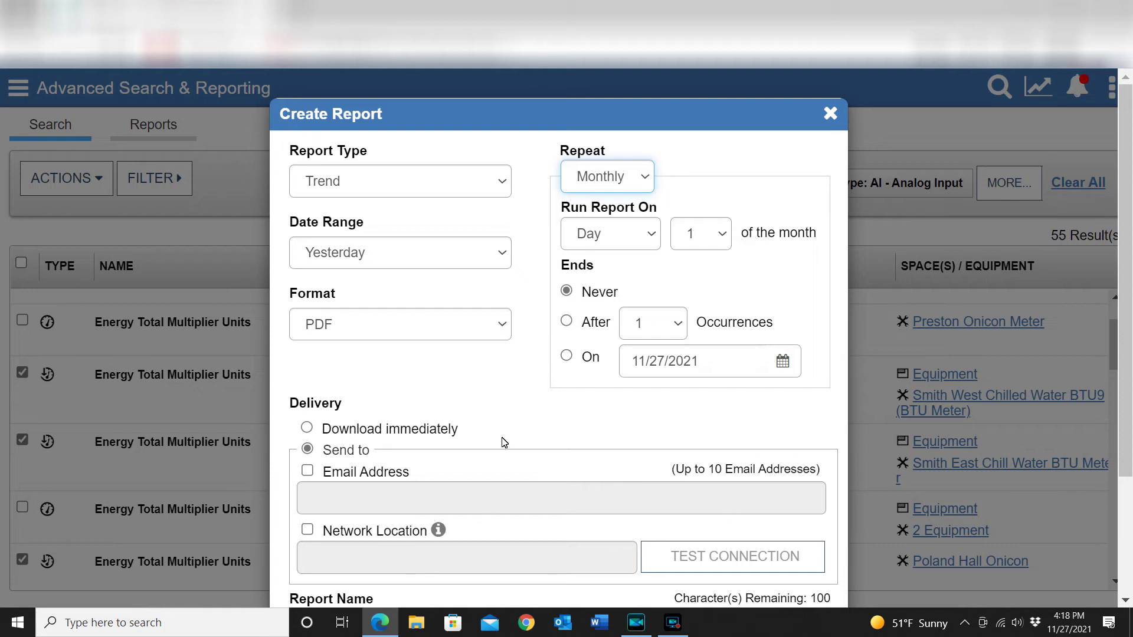
Set the report's delivery to Download immediately and its type to Present Value.
{"action": "left_click", "coordinate": [473, 406]}
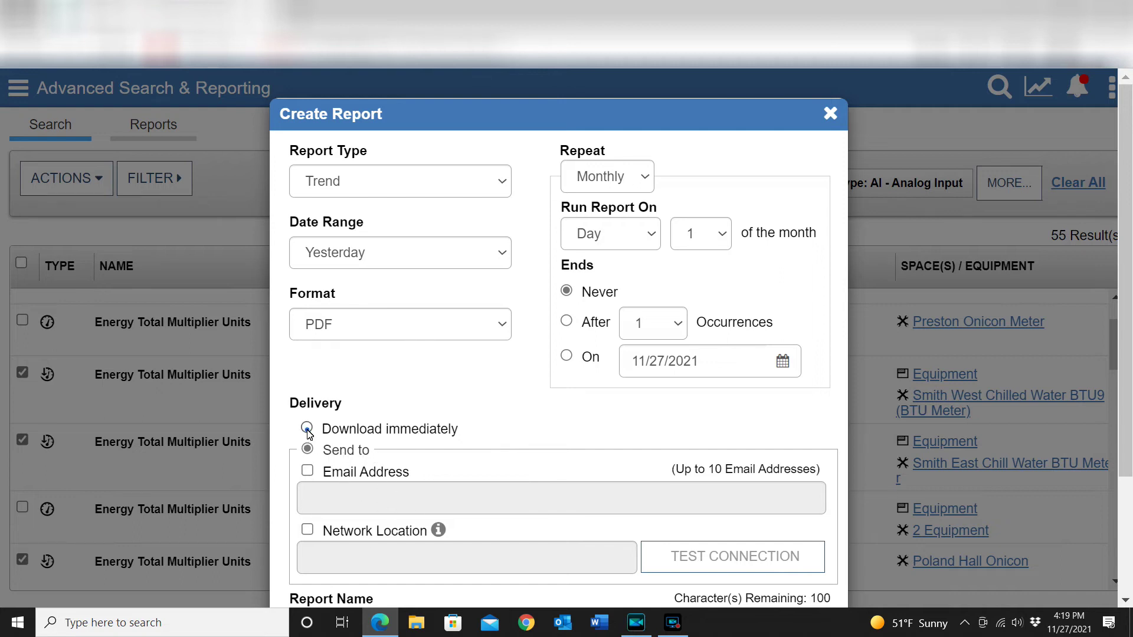
{"action": "left_click", "coordinate": [306, 430]}
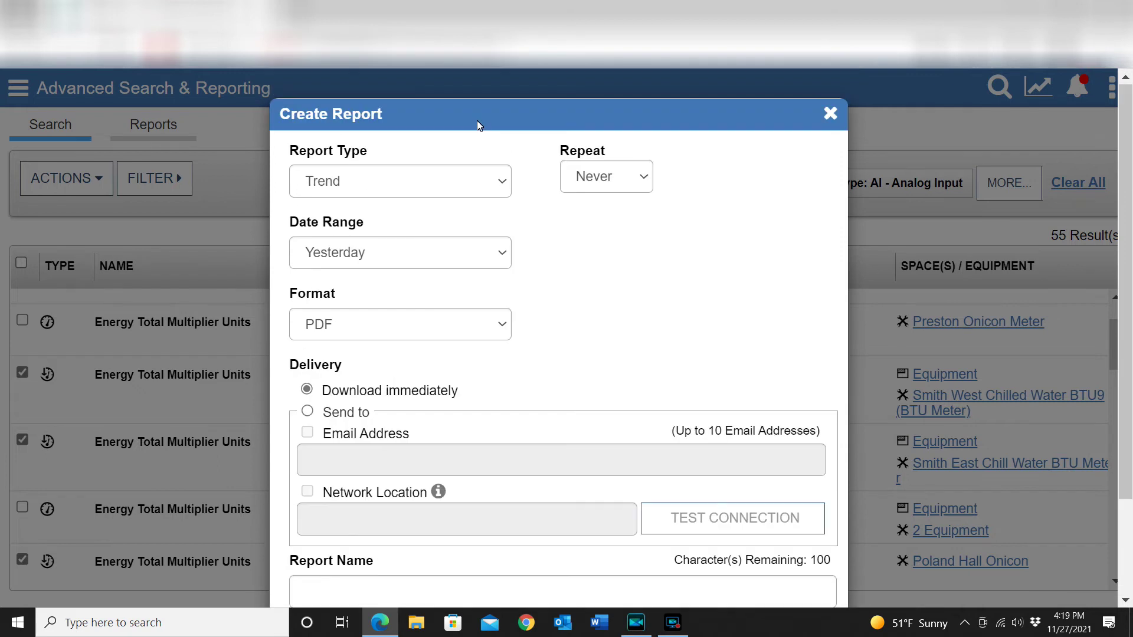
{"action": "left_click", "coordinate": [494, 184]}
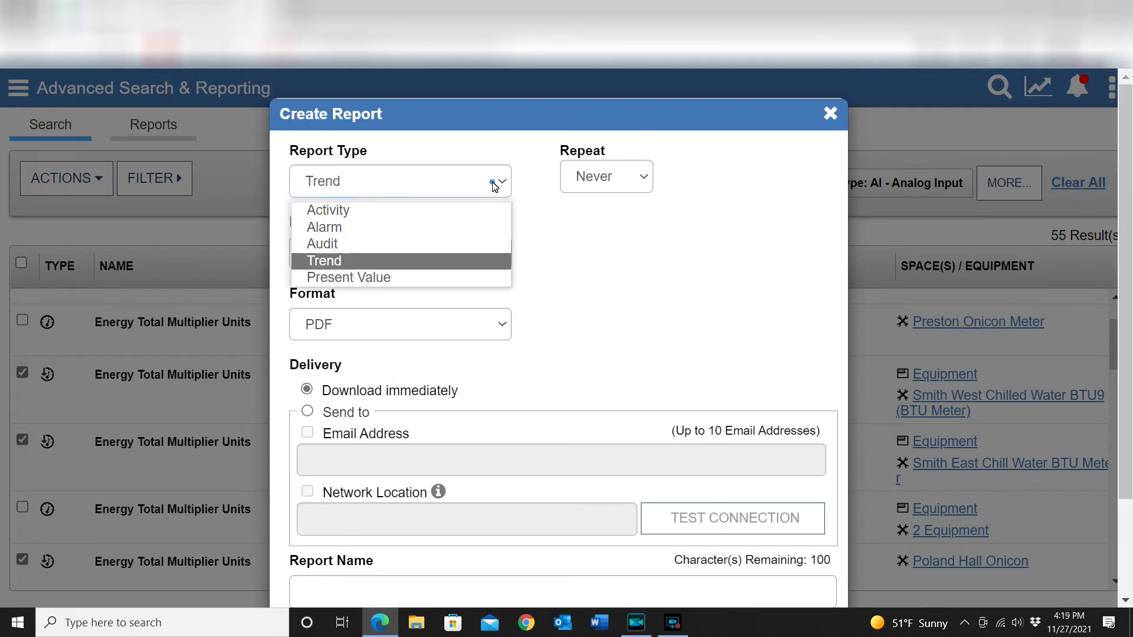
{"action": "left_click", "coordinate": [445, 286]}
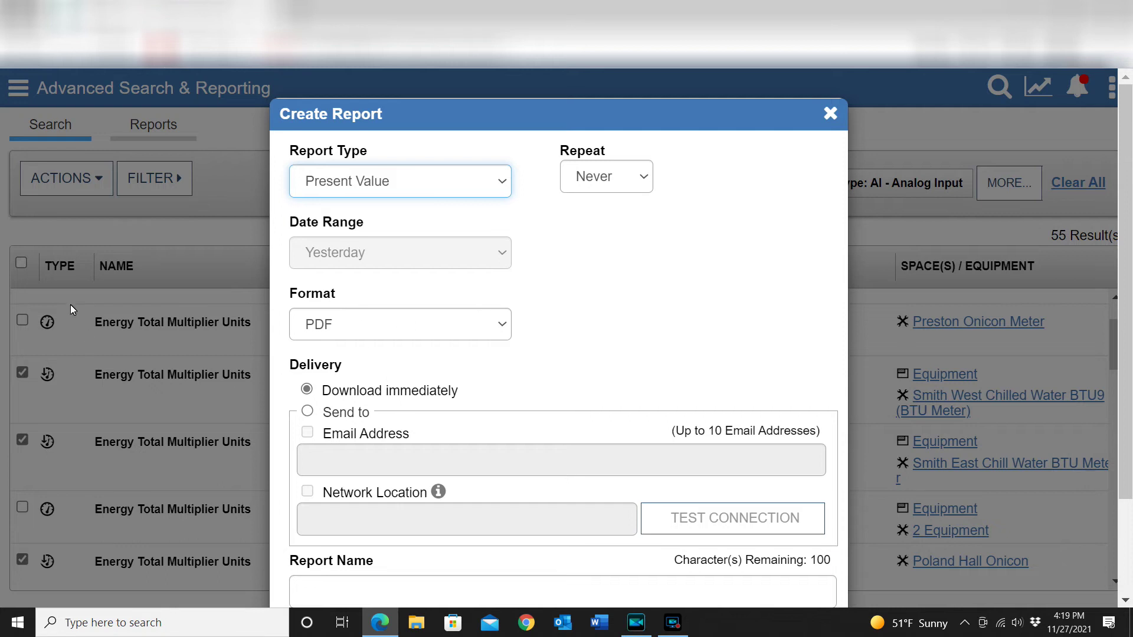
Name the report Test, turn off saving it as a report template, and create it.
{"action": "scroll", "coordinate": [743, 381], "scroll_direction": "down", "scroll_amount": 2}
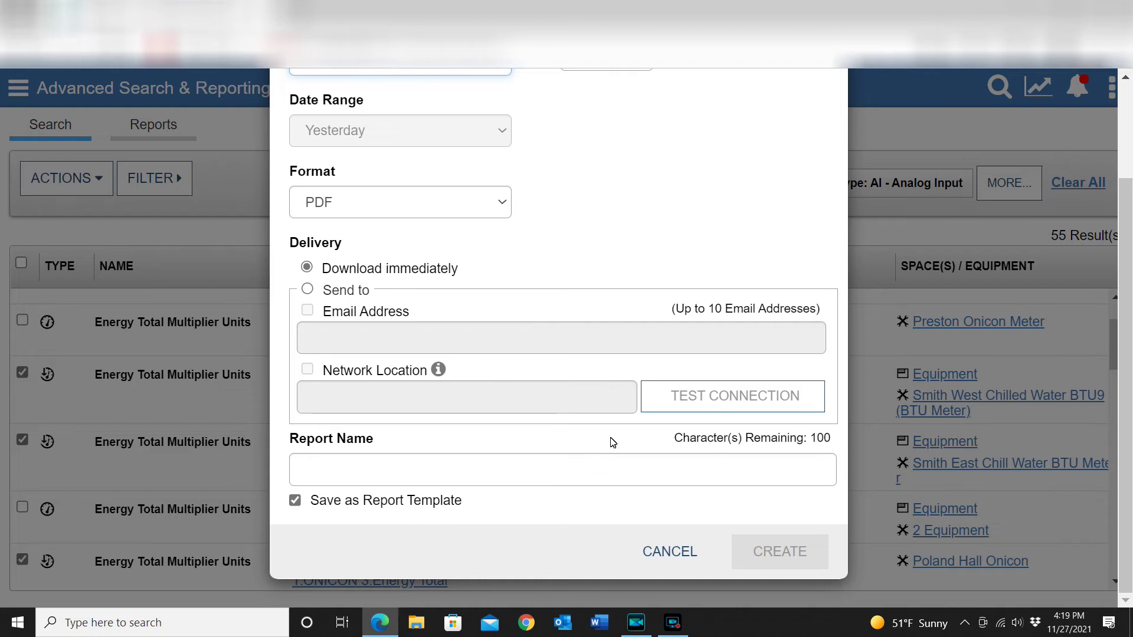
{"action": "left_click", "coordinate": [406, 481]}
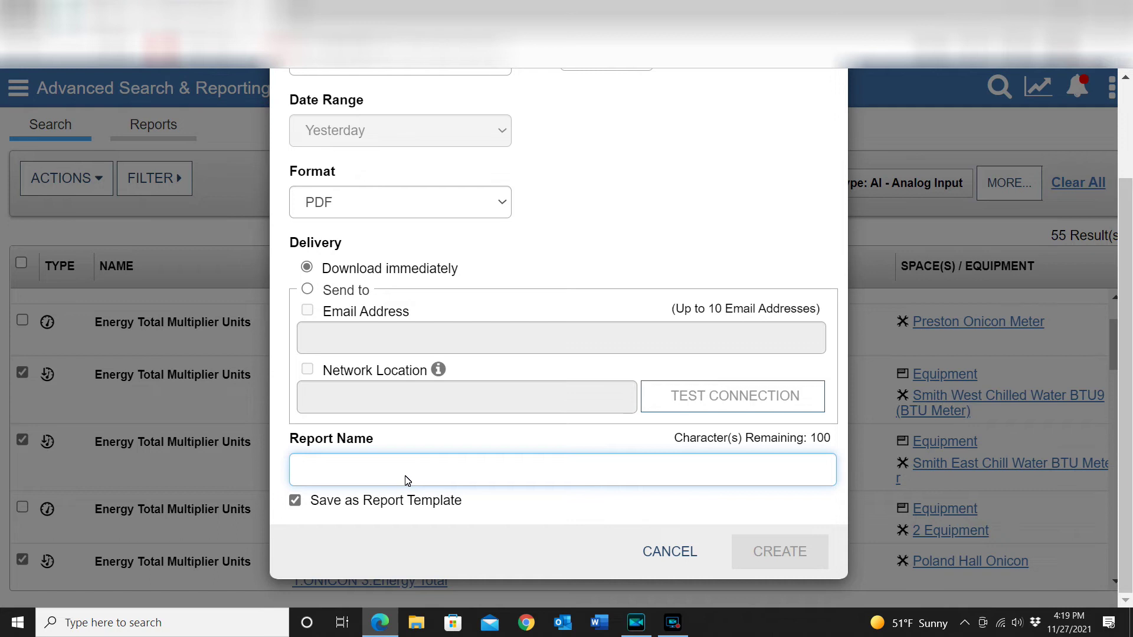
{"action": "type", "text": "Test"}
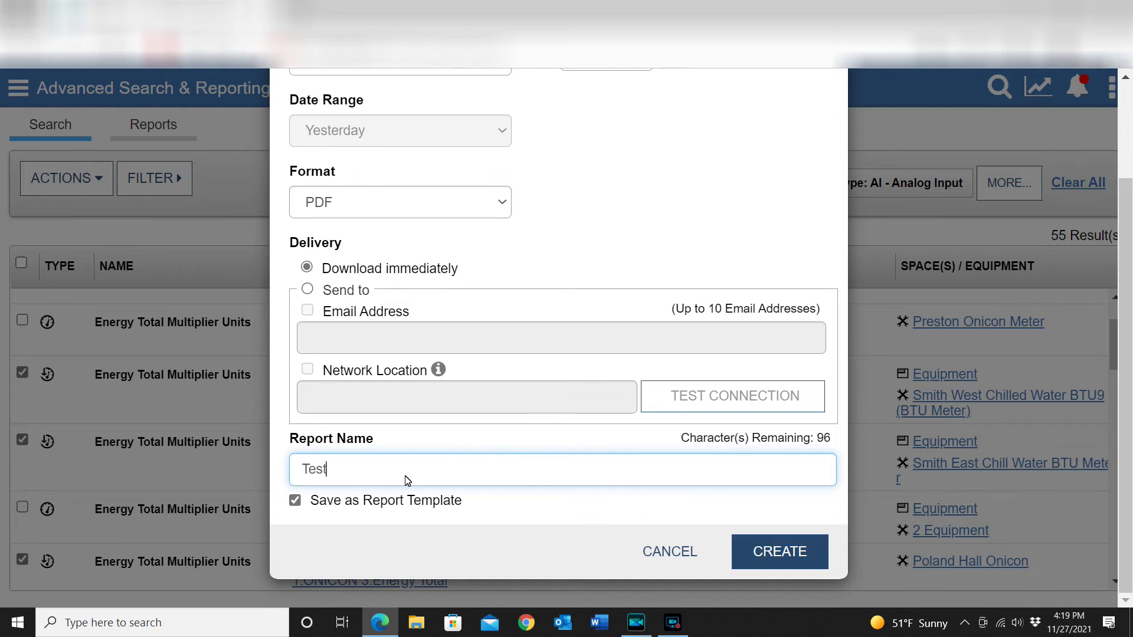
{"action": "left_click", "coordinate": [295, 501]}
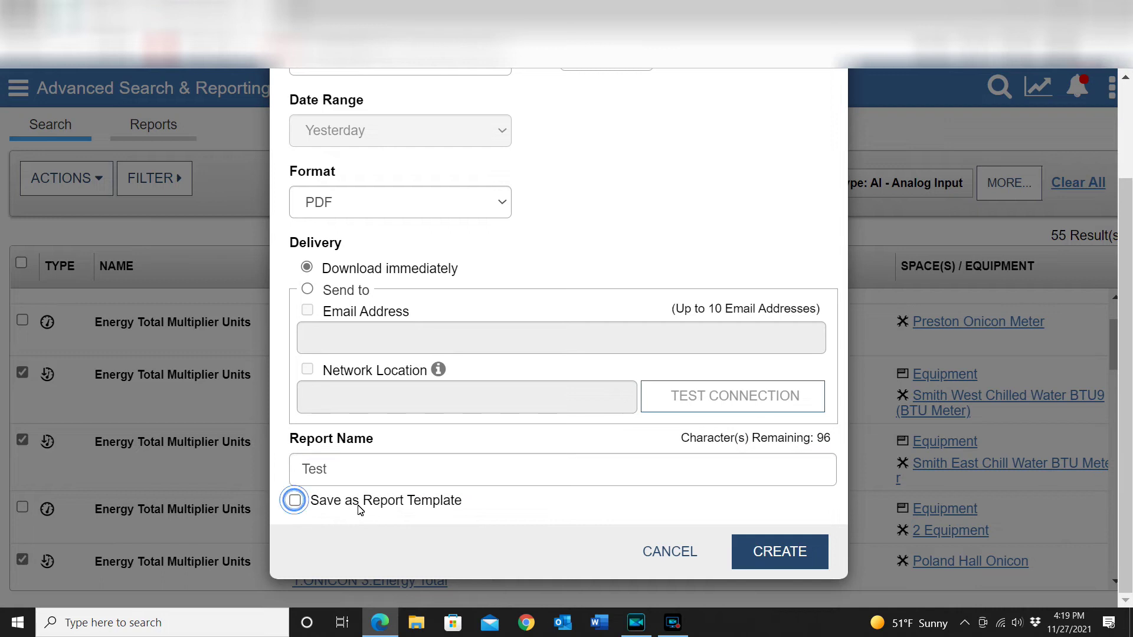
{"action": "left_click", "coordinate": [766, 555]}
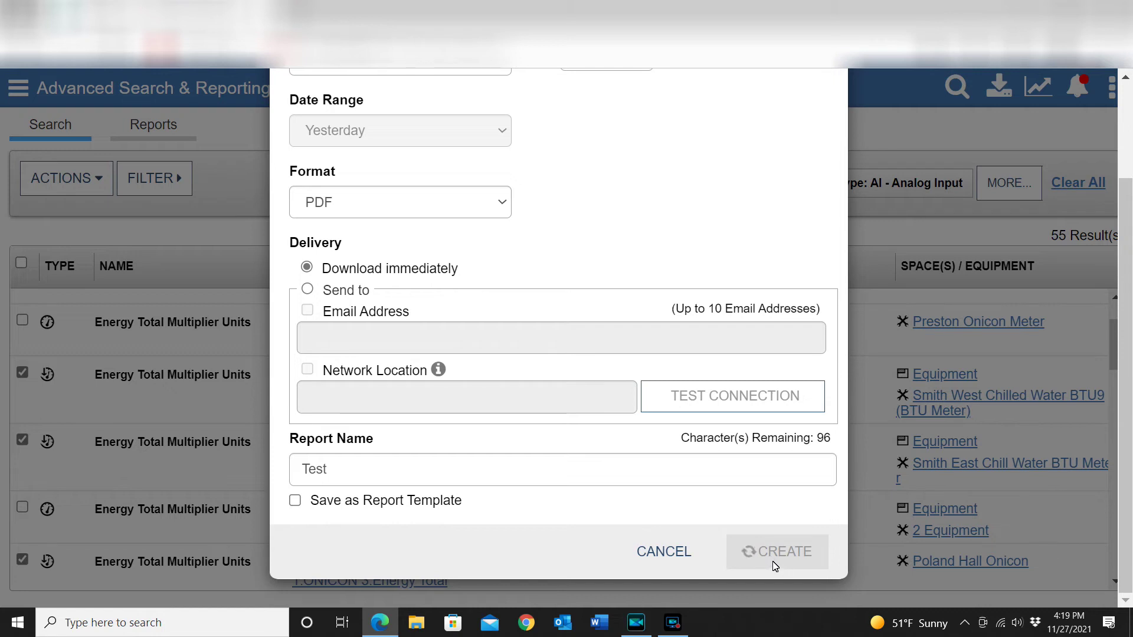
Open the downloaded Test Present Value Report PDF.
{"action": "scroll", "coordinate": [723, 487], "scroll_direction": "up", "scroll_amount": 2}
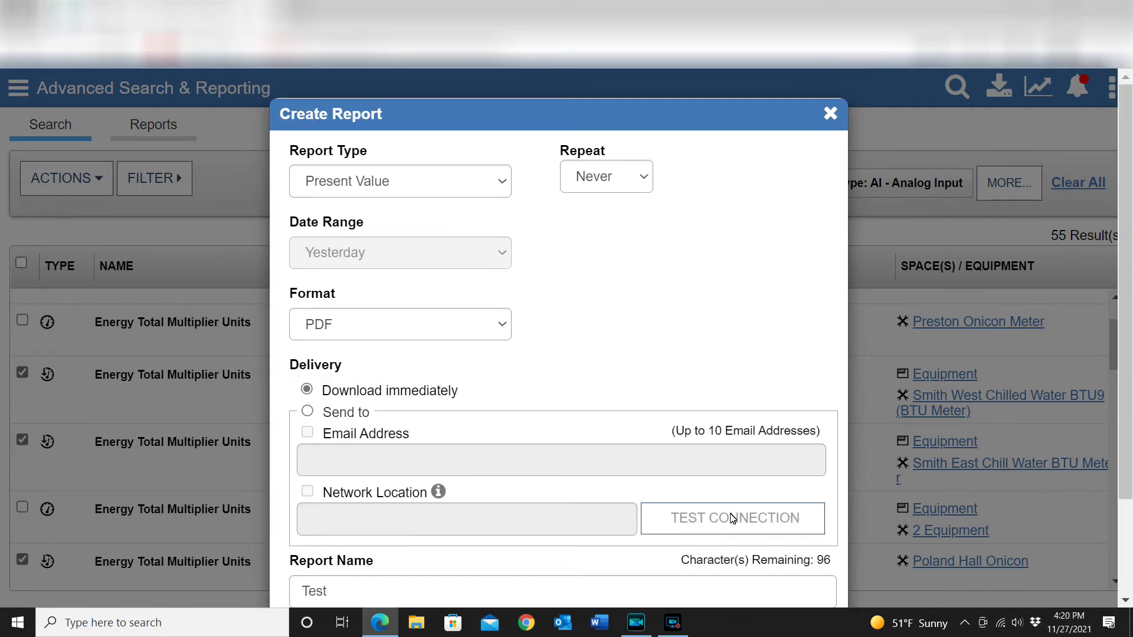
{"action": "scroll", "coordinate": [730, 516], "scroll_direction": "down", "scroll_amount": 2}
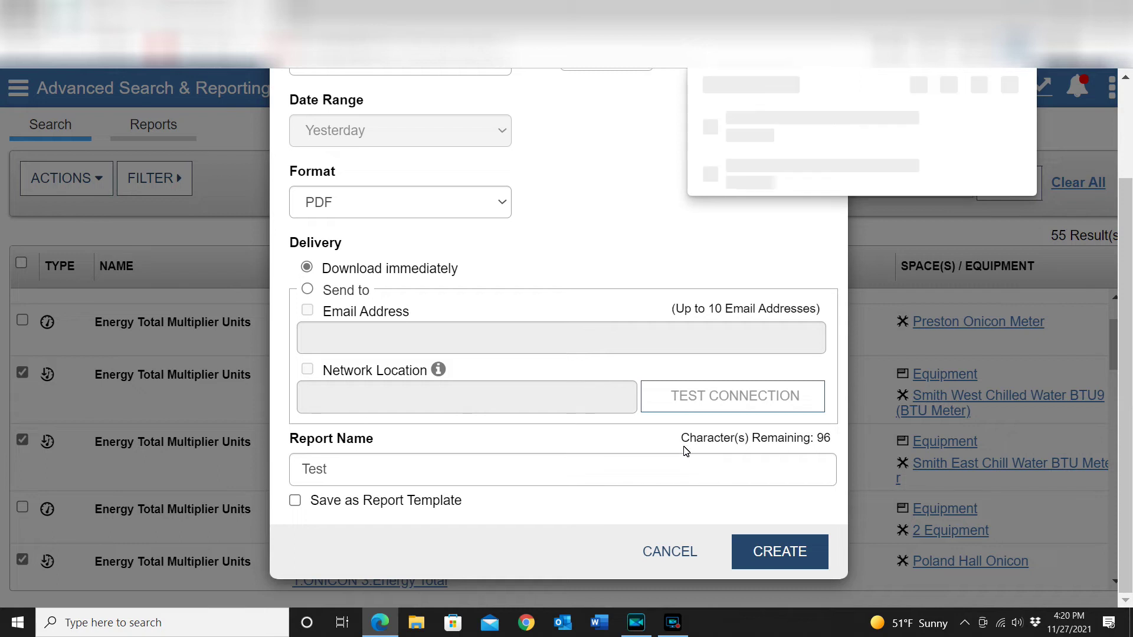
{"action": "scroll", "coordinate": [686, 451], "scroll_direction": "up", "scroll_amount": 2}
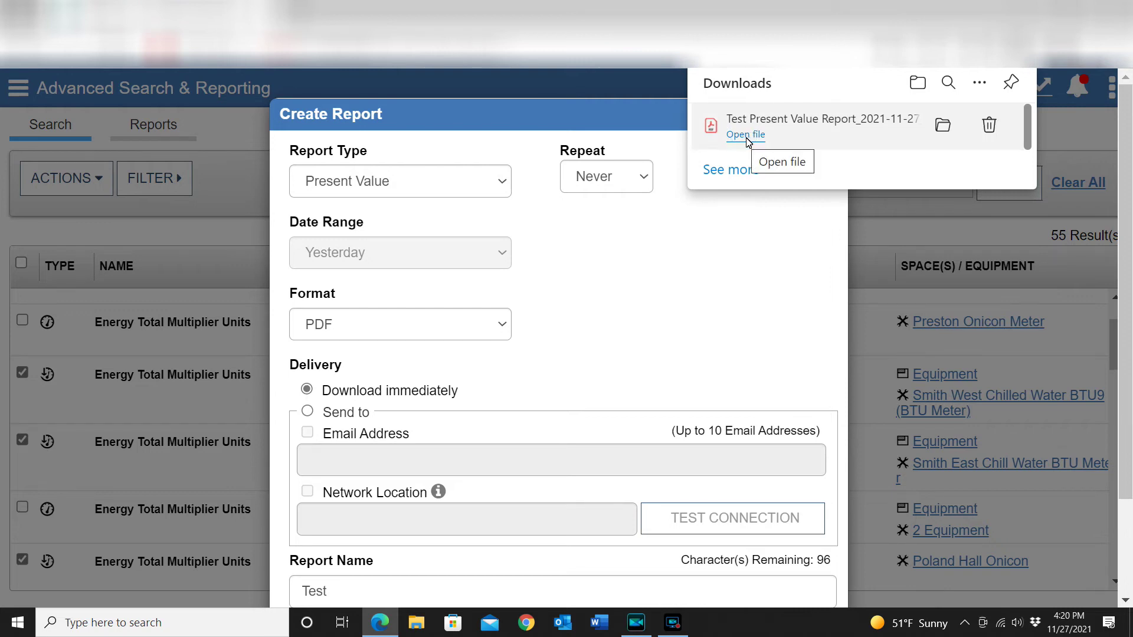
{"action": "left_click", "coordinate": [745, 136]}
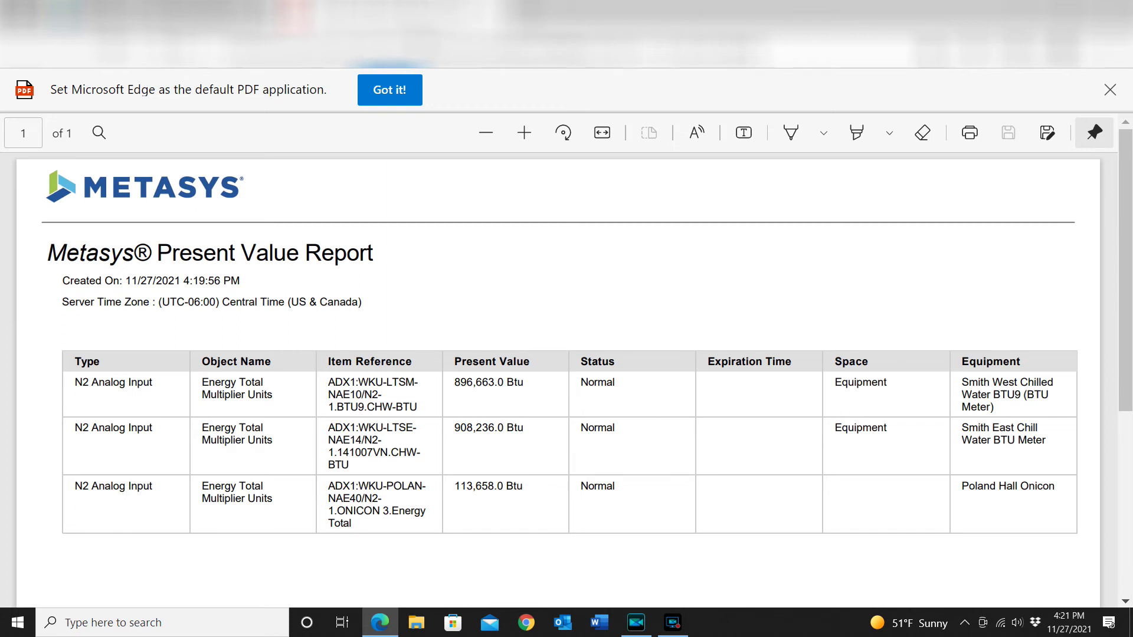
Return to the Create Report form, change the format to CSV, and create the Present Value report again.
{"action": "left_click", "coordinate": [200, 12]}
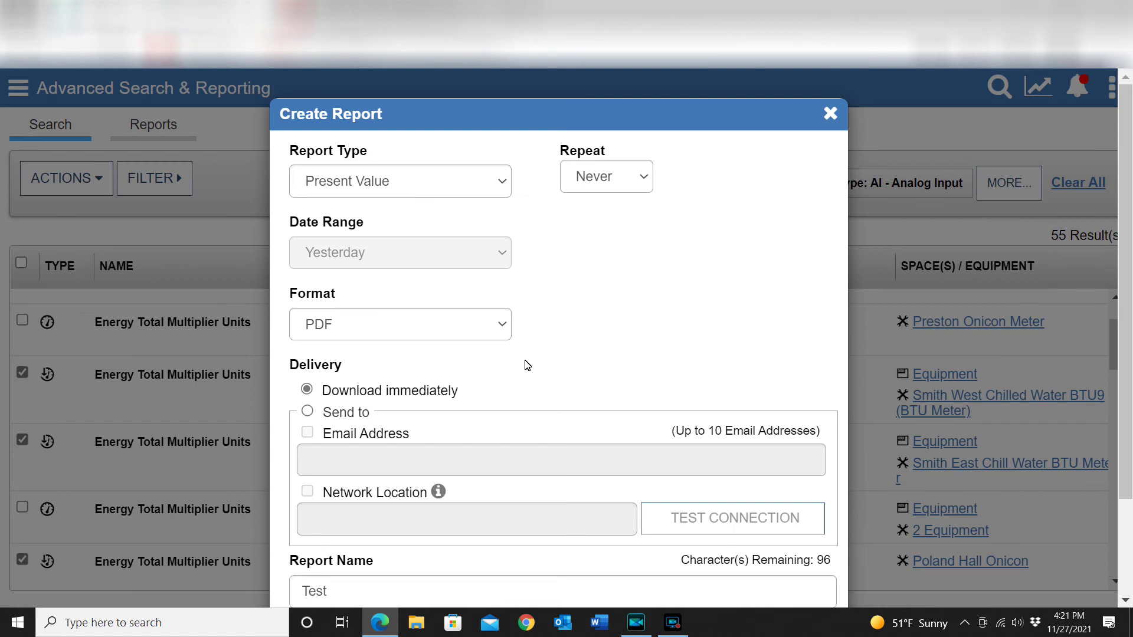
{"action": "left_click", "coordinate": [503, 324]}
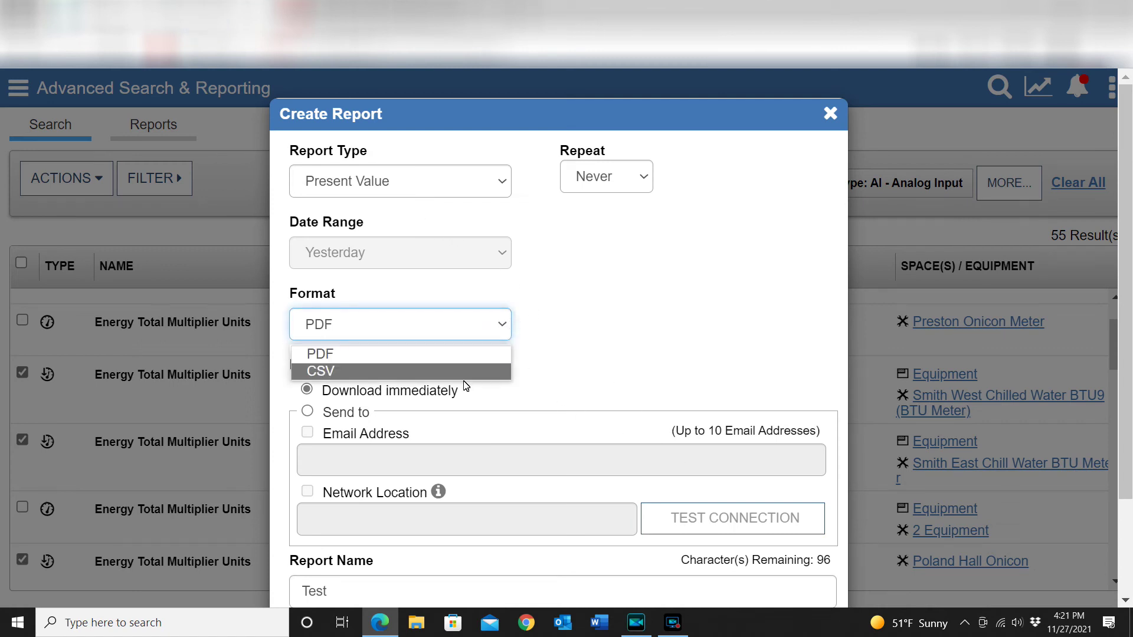
{"action": "left_click", "coordinate": [470, 372]}
{"action": "scroll", "coordinate": [634, 354], "scroll_direction": "down", "scroll_amount": 2}
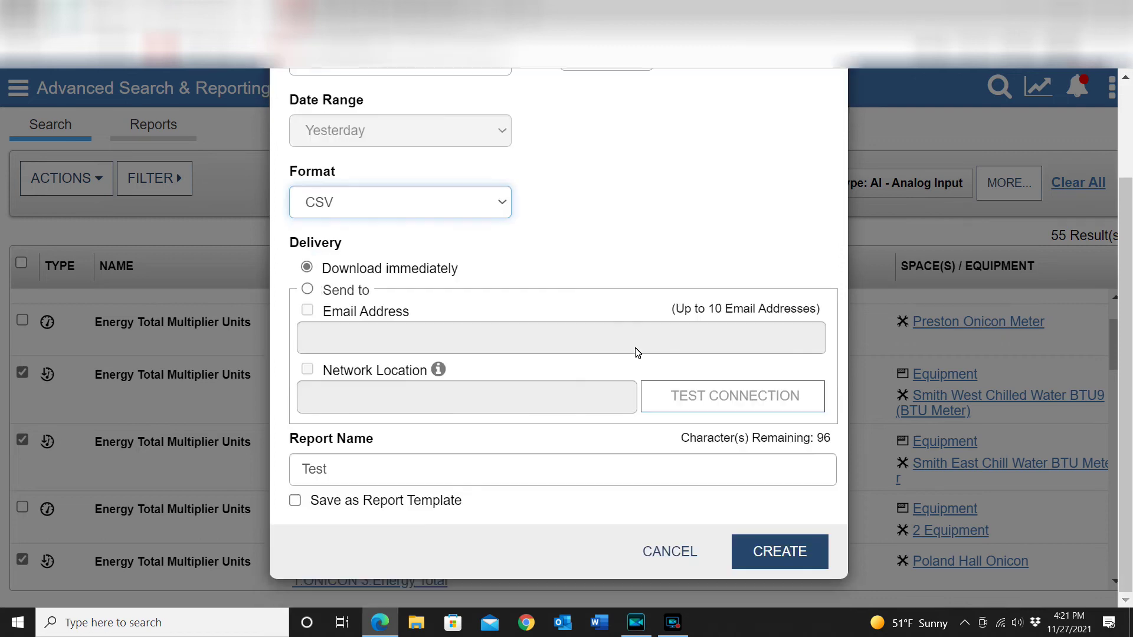
{"action": "left_click", "coordinate": [784, 549]}
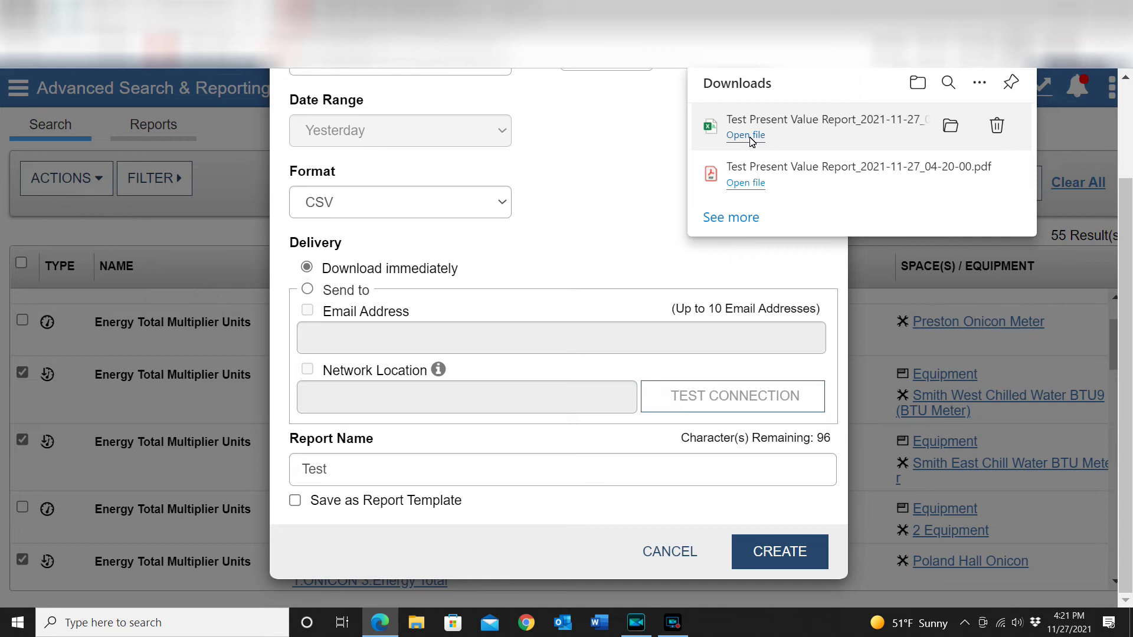
Open the downloaded CSV report in Excel and widen the Type, Object Name, Item Reference and Present Value columns until their entries are readable.
{"action": "left_click", "coordinate": [748, 135]}
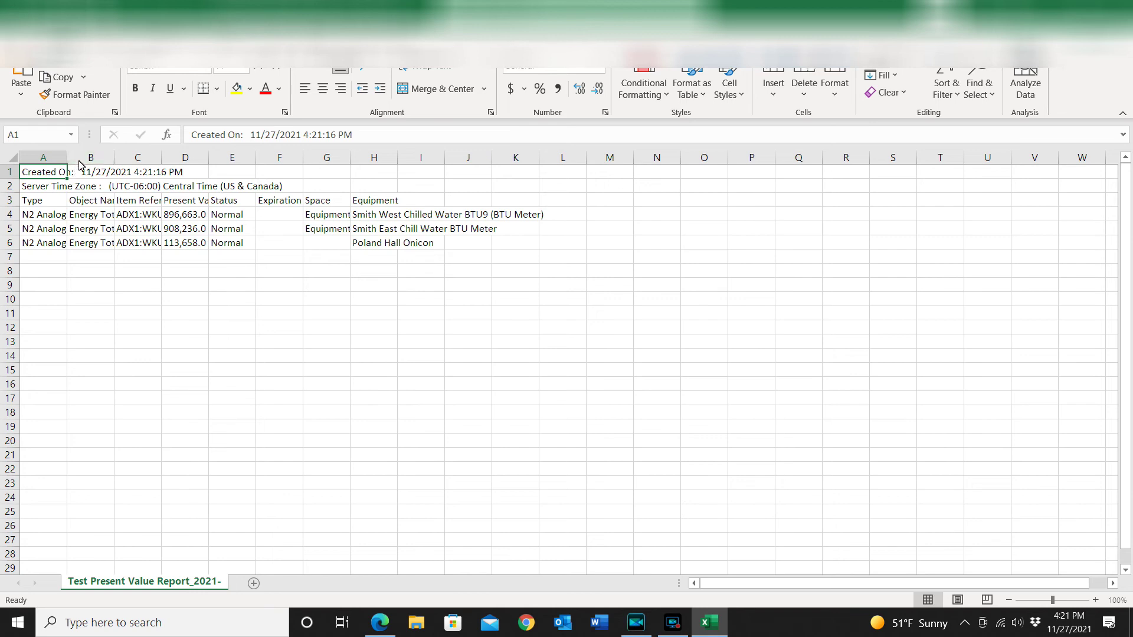
{"action": "left_click_drag", "start_coordinate": [68, 158], "coordinate": [204, 162]}
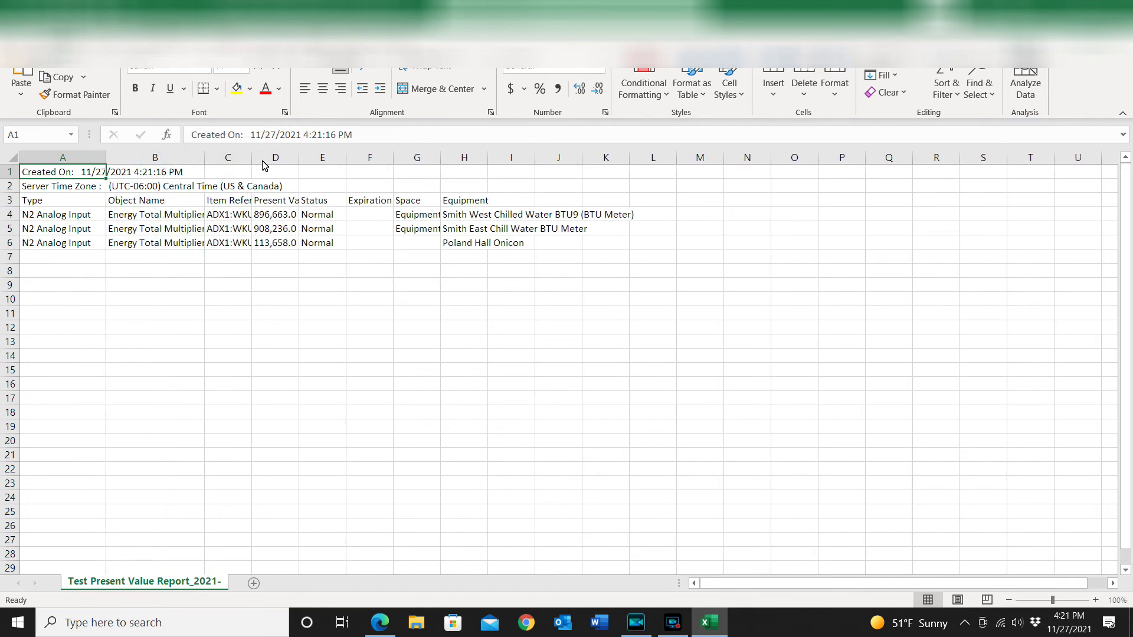
{"action": "left_click_drag", "start_coordinate": [255, 161], "coordinate": [313, 162]}
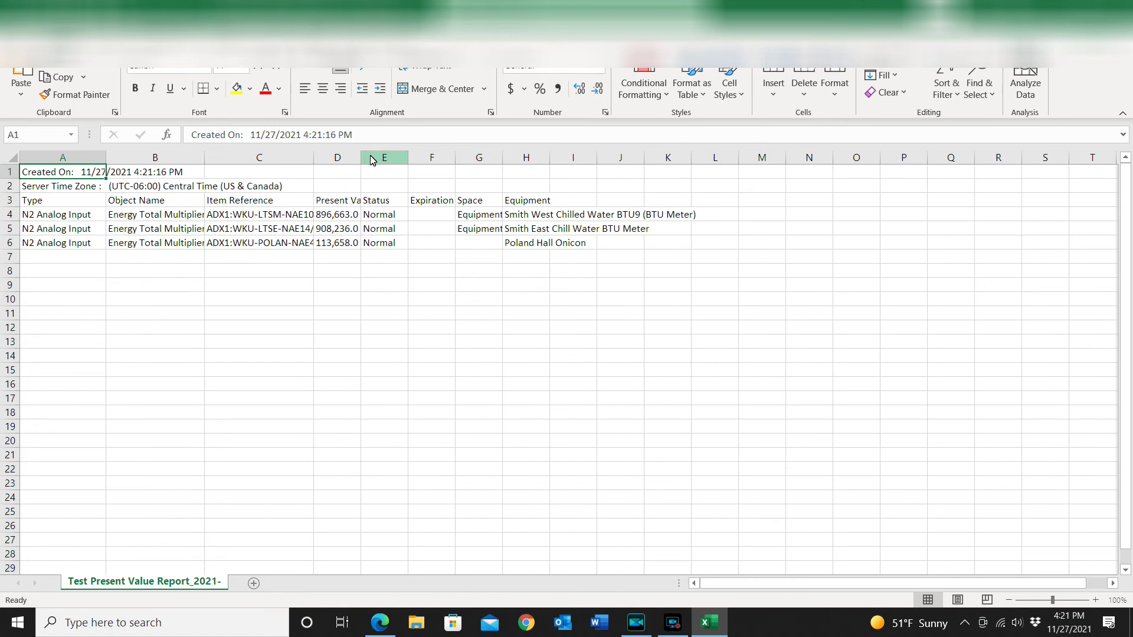
{"action": "left_click_drag", "start_coordinate": [362, 159], "coordinate": [474, 164]}
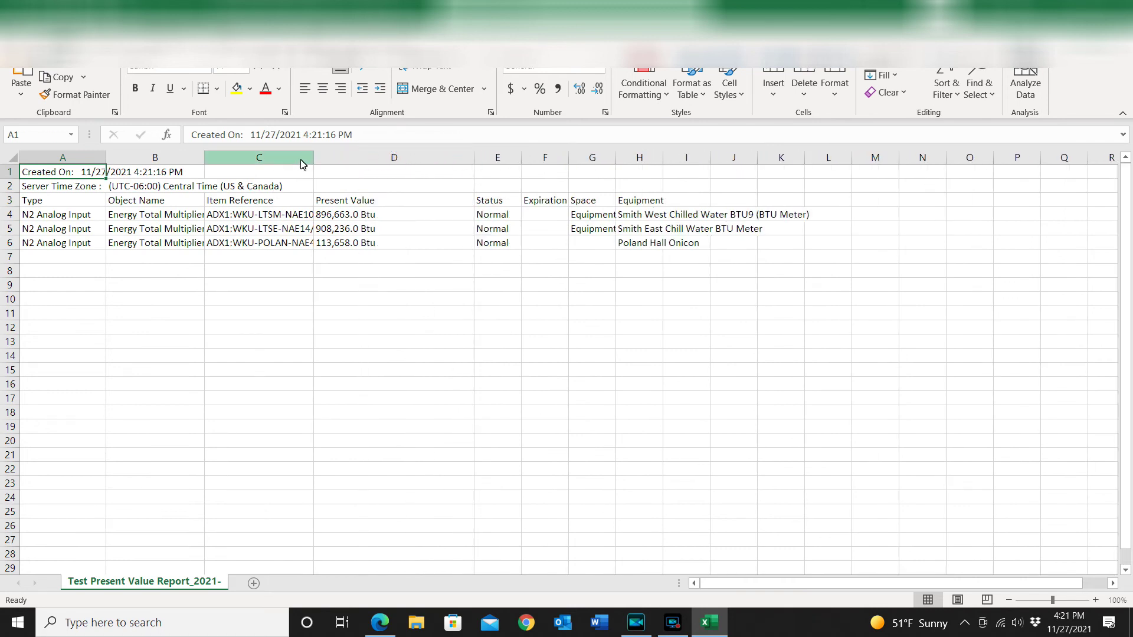
{"action": "left_click_drag", "start_coordinate": [314, 159], "coordinate": [426, 155]}
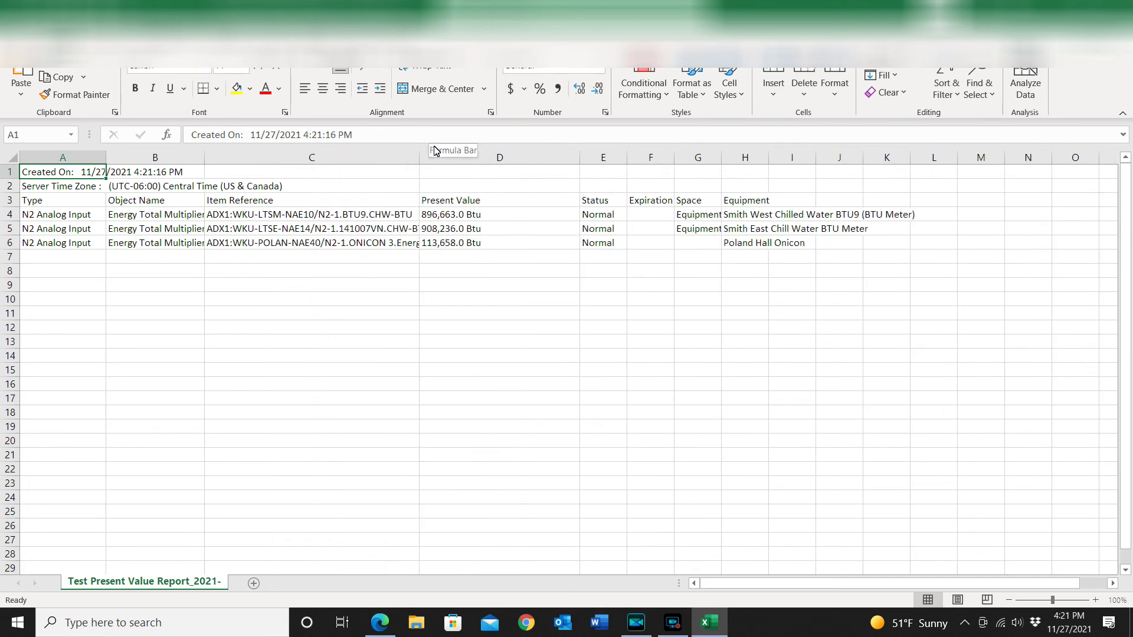
{"action": "left_click_drag", "start_coordinate": [419, 156], "coordinate": [559, 157]}
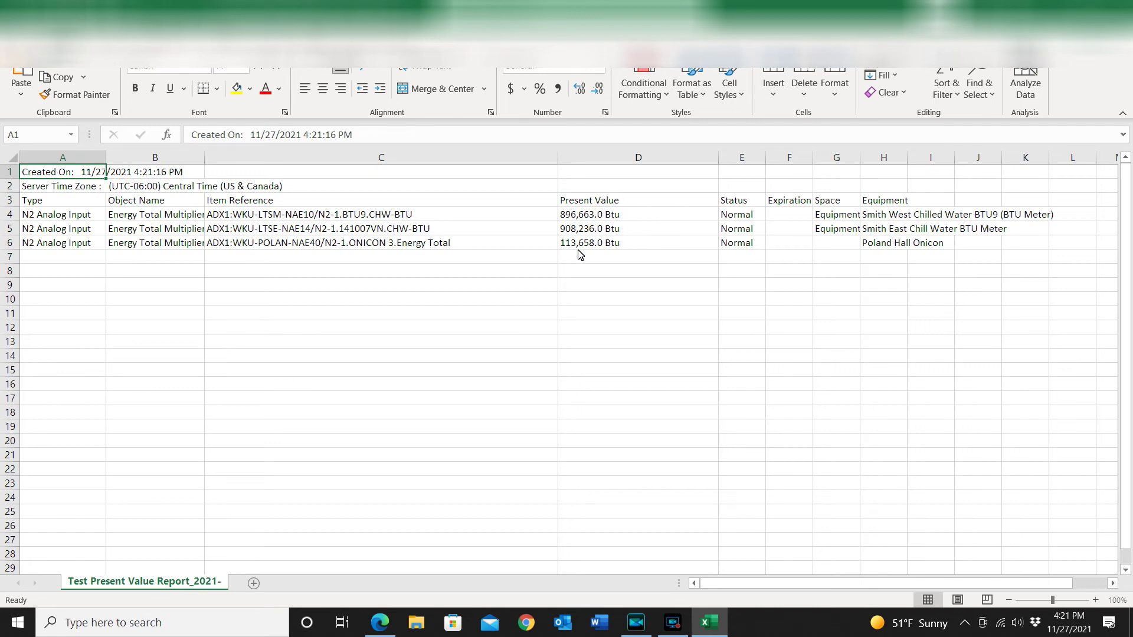
Remove the Btu unit from the Smith West present value in D4, leaving 896,663.0 as a number.
{"action": "left_click", "coordinate": [643, 214]}
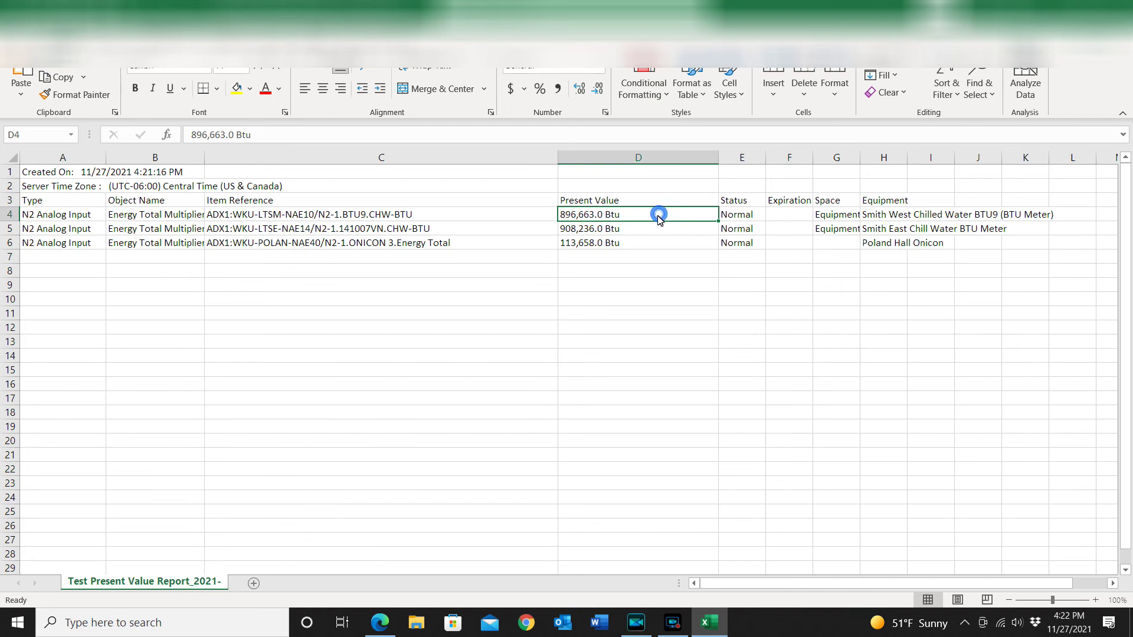
{"action": "left_click", "coordinate": [316, 141]}
{"action": "key", "text": "BackSpace"}
{"action": "key", "text": "BackSpace"}
{"action": "key", "text": "BackSpace"}
{"action": "key", "text": "BackSpace"}
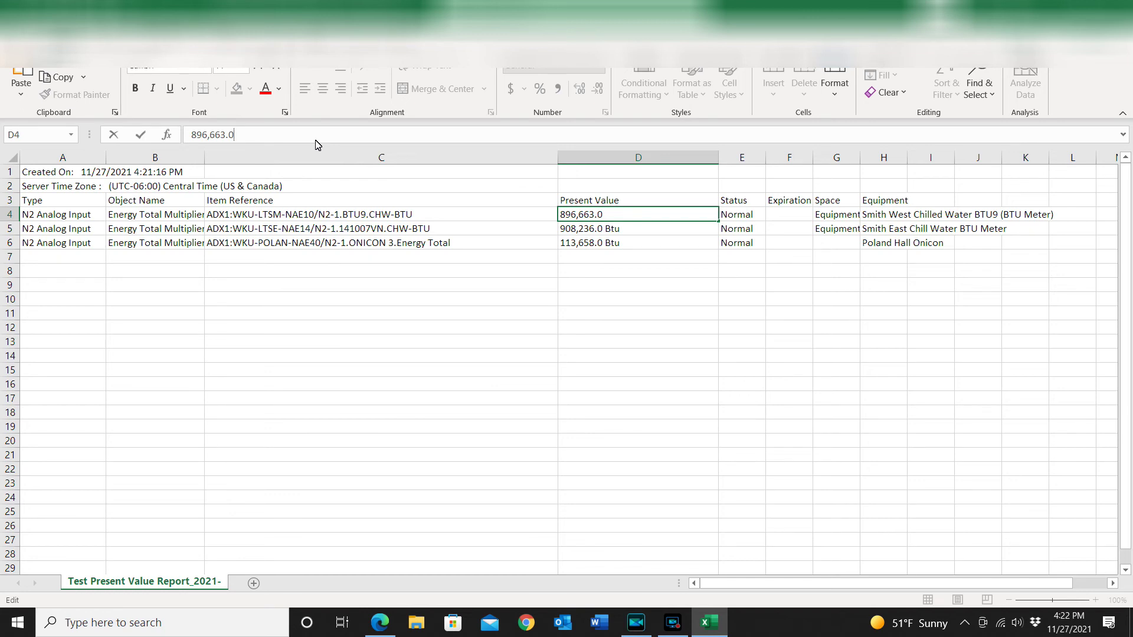
{"action": "key", "text": "Return"}
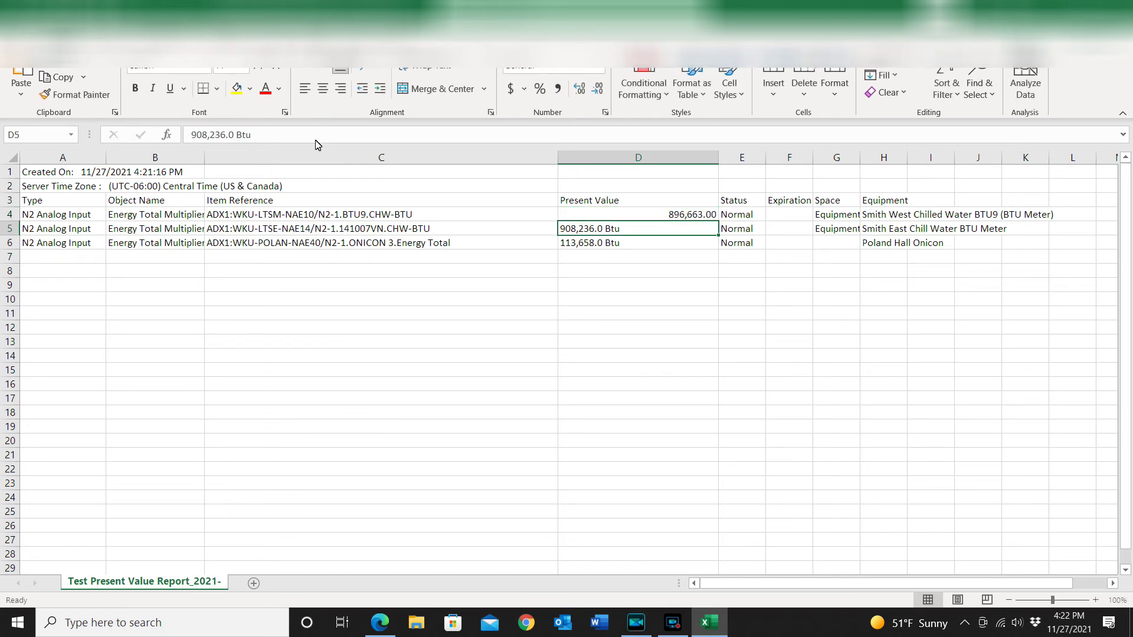
Strip the Btu text from cell D5 for the Smith East meter so that only 908,236.0 remains.
{"action": "left_click", "coordinate": [372, 134]}
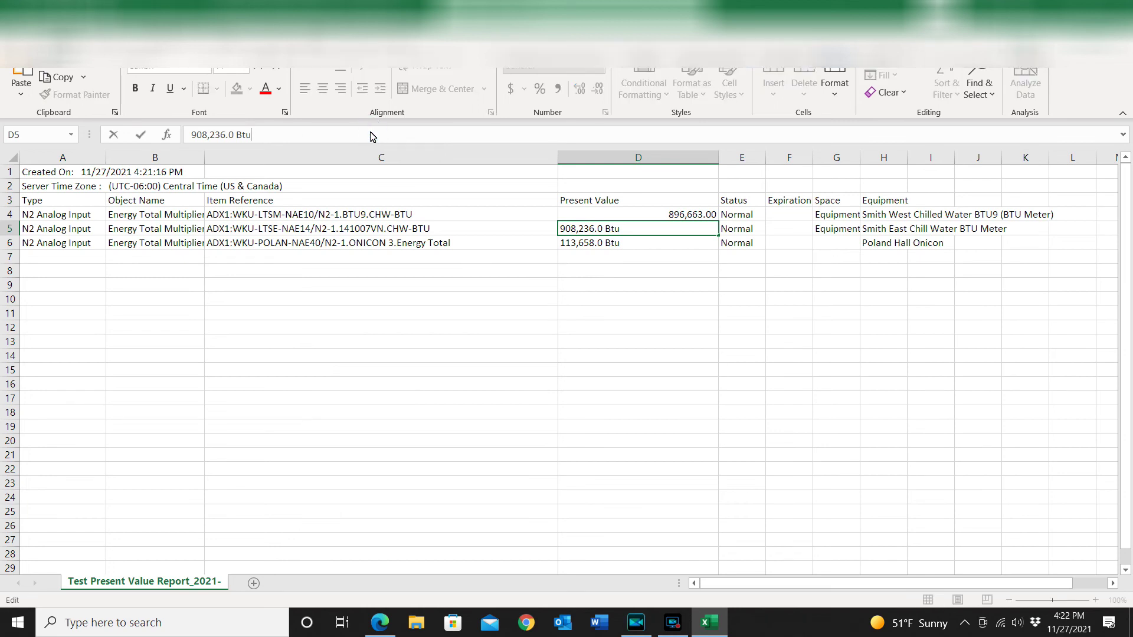
{"action": "key", "text": "BackSpace"}
{"action": "key", "text": "BackSpace"}
{"action": "key", "text": "BackSpace"}
{"action": "key", "text": "BackSpace"}
{"action": "key", "text": "Return"}
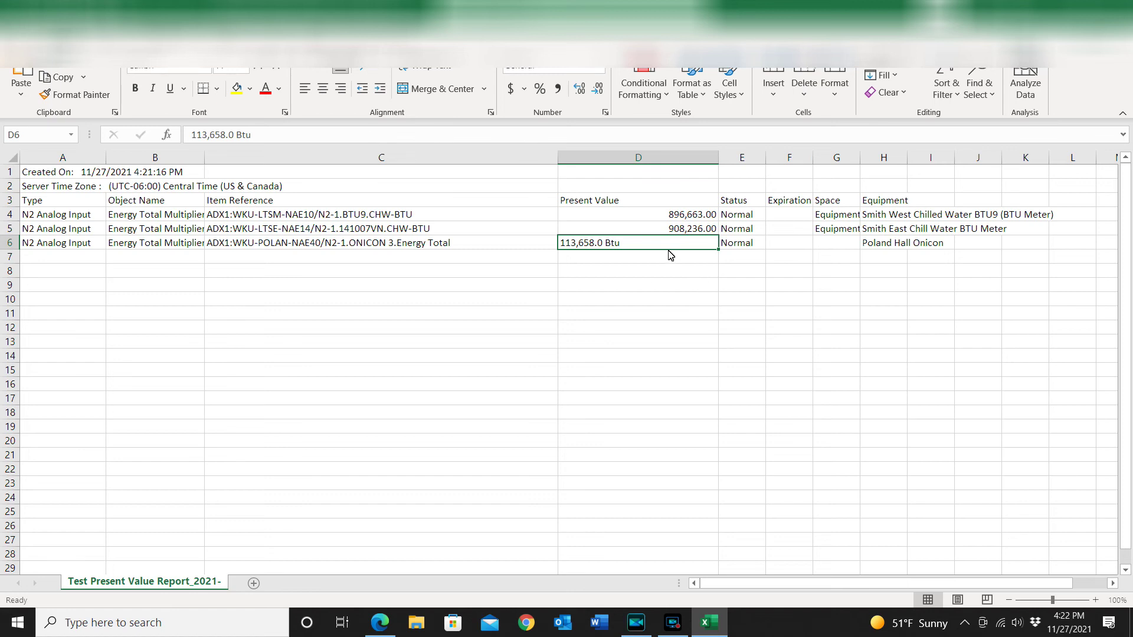
Delete the Btu suffix from the Poland Hall value in D6, keeping just 113,658.0.
{"action": "left_click", "coordinate": [355, 137]}
{"action": "key", "text": "BackSpace"}
{"action": "key", "text": "BackSpace"}
{"action": "key", "text": "BackSpace"}
{"action": "key", "text": "BackSpace"}
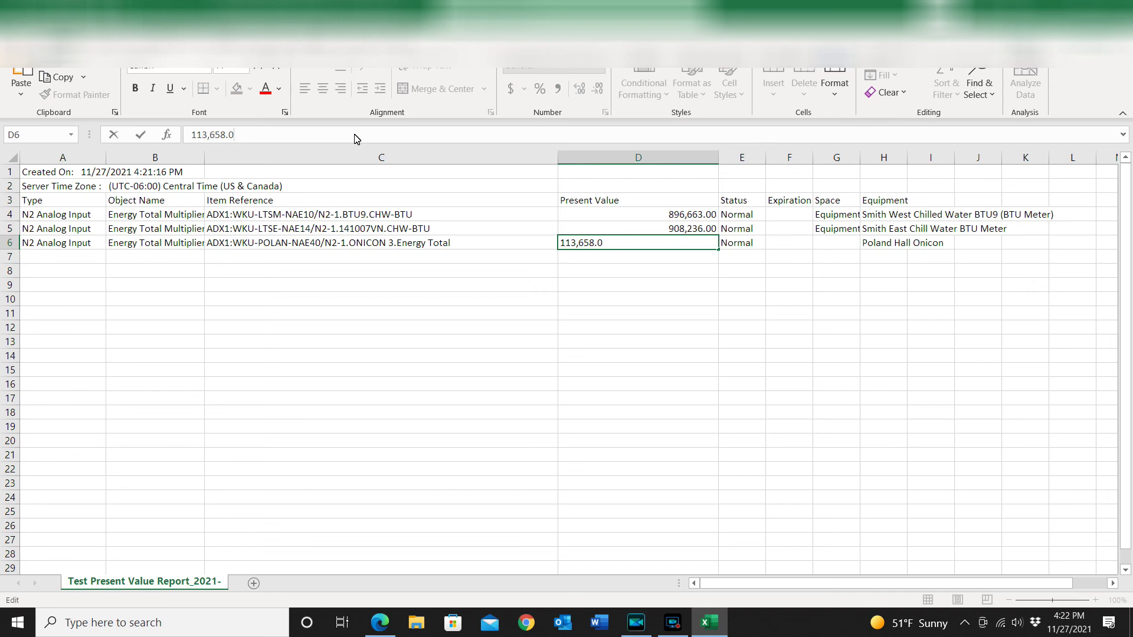
{"action": "key", "text": "Return"}
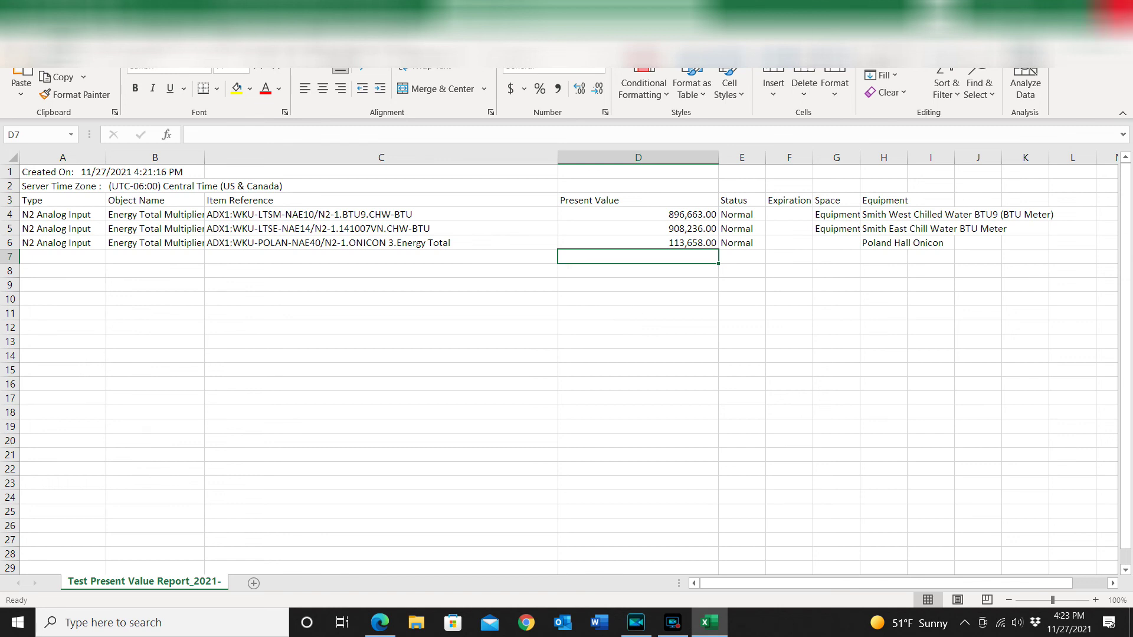
Close the CSV report without saving the changes and cancel the Create Report form in Metasys.
{"action": "key", "text": "alt+F4"}
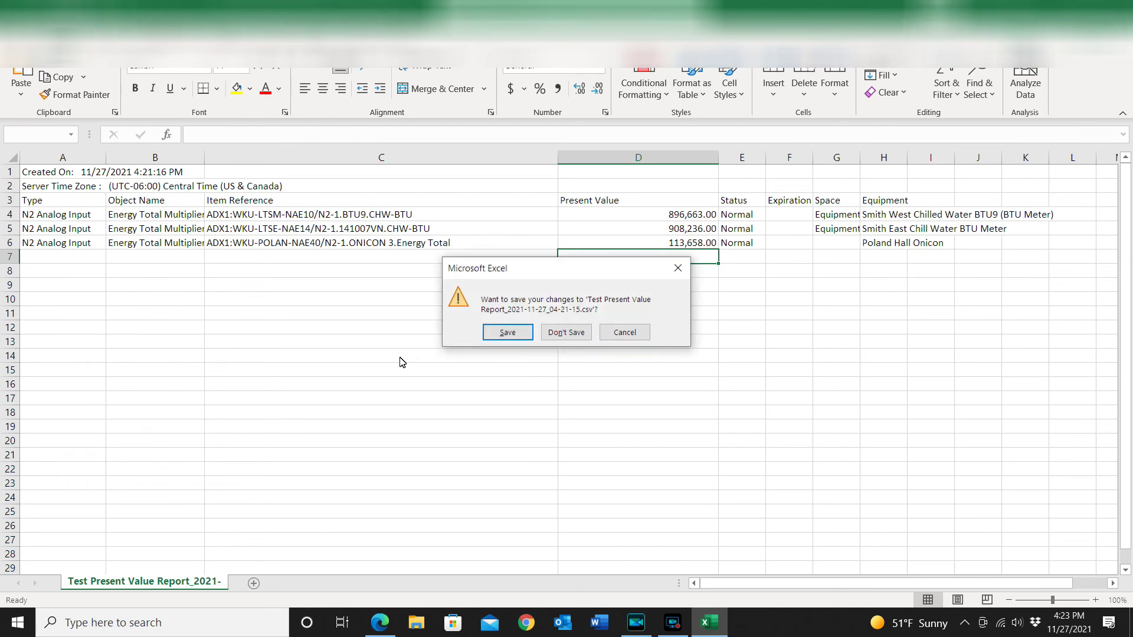
{"action": "left_click", "coordinate": [552, 331]}
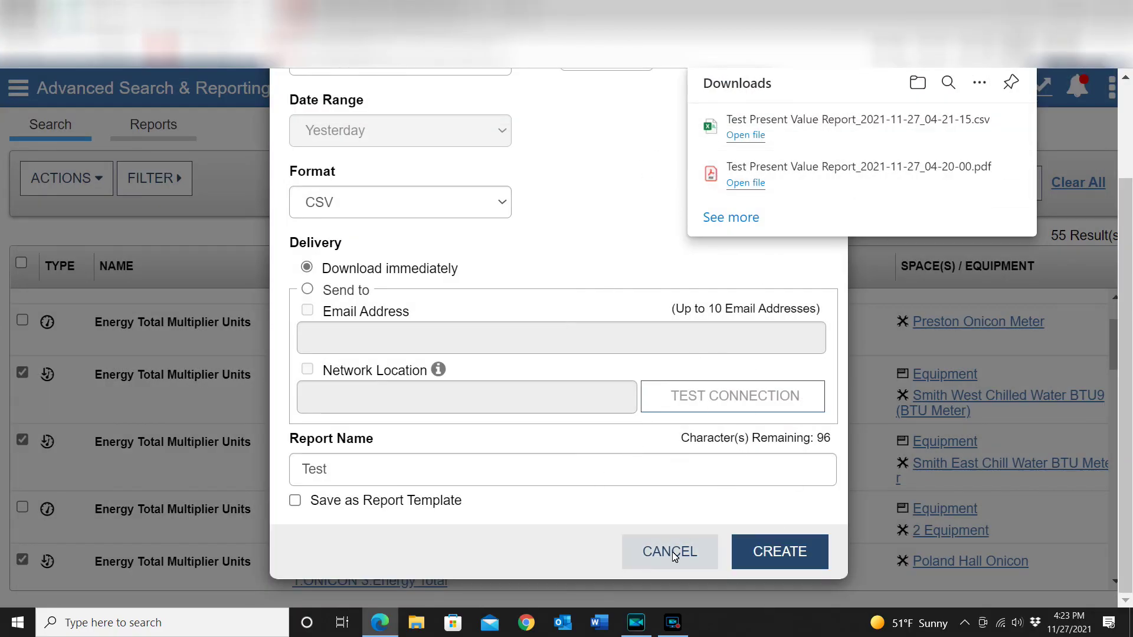
{"action": "left_click", "coordinate": [651, 559]}
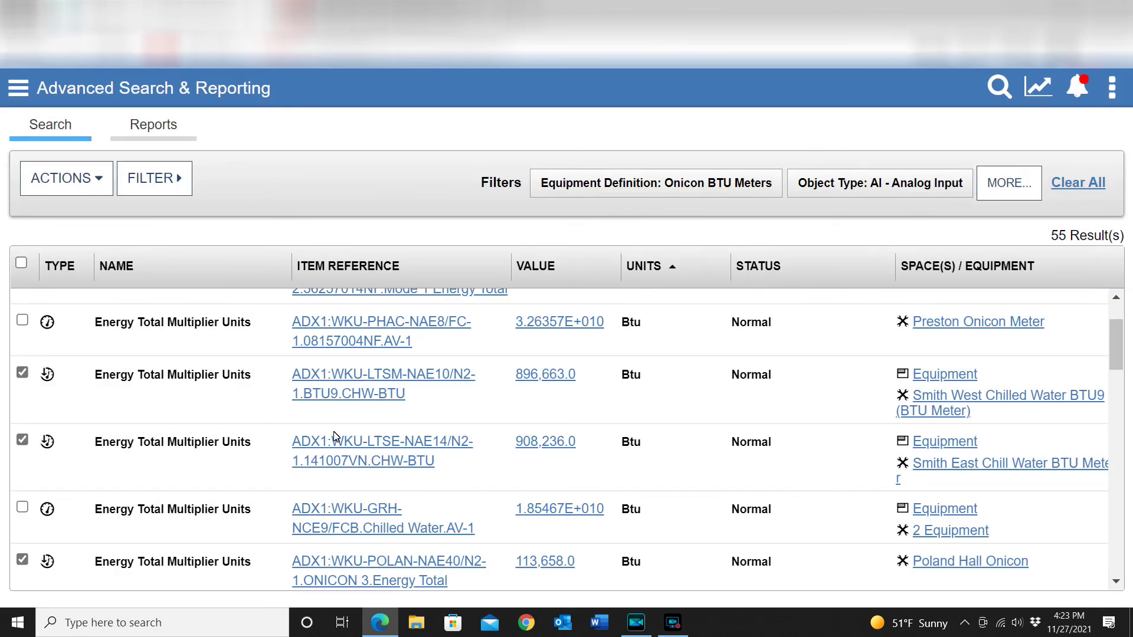
{"action": "scroll", "coordinate": [555, 422], "scroll_direction": "up", "scroll_amount": 2}
{"action": "scroll", "coordinate": [554, 421], "scroll_direction": "down", "scroll_amount": 2}
{"action": "scroll", "coordinate": [554, 422], "scroll_direction": "up", "scroll_amount": 3}
{"action": "scroll", "coordinate": [554, 421], "scroll_direction": "up", "scroll_amount": 3}
{"action": "scroll", "coordinate": [555, 422], "scroll_direction": "down", "scroll_amount": 3}
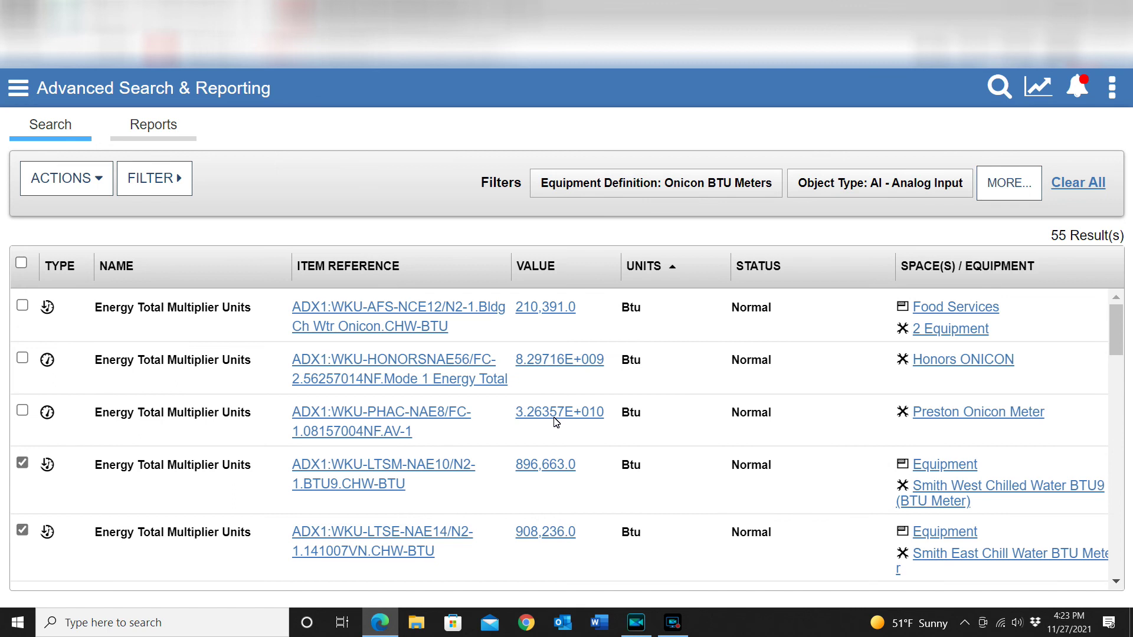